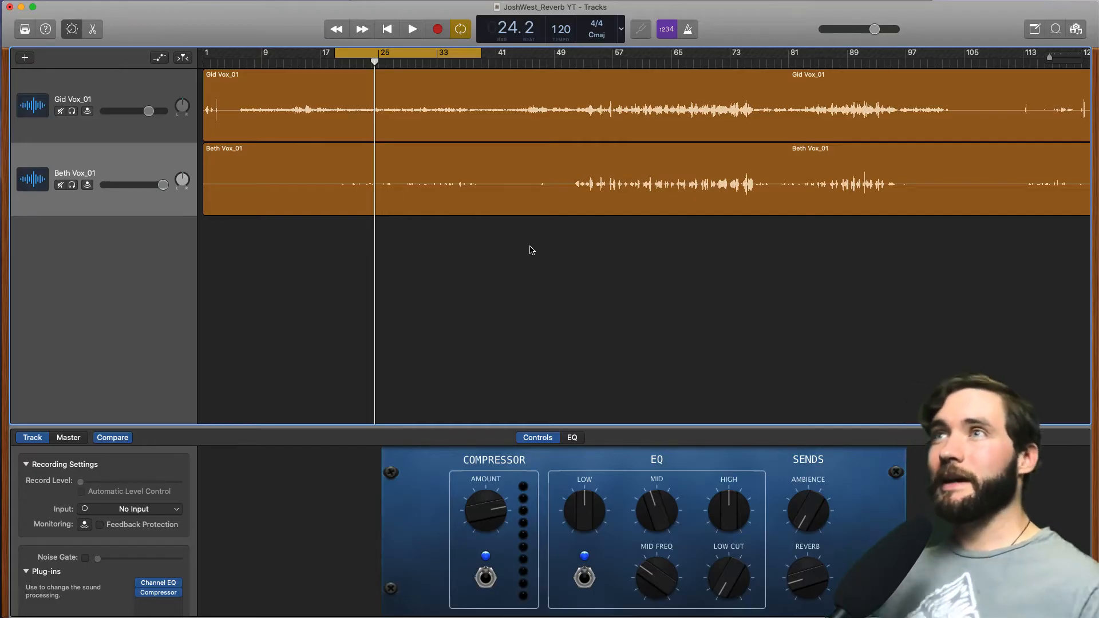
Select the second vocal track and play back the mix with its Master Reverb send at minimum
click(124, 161)
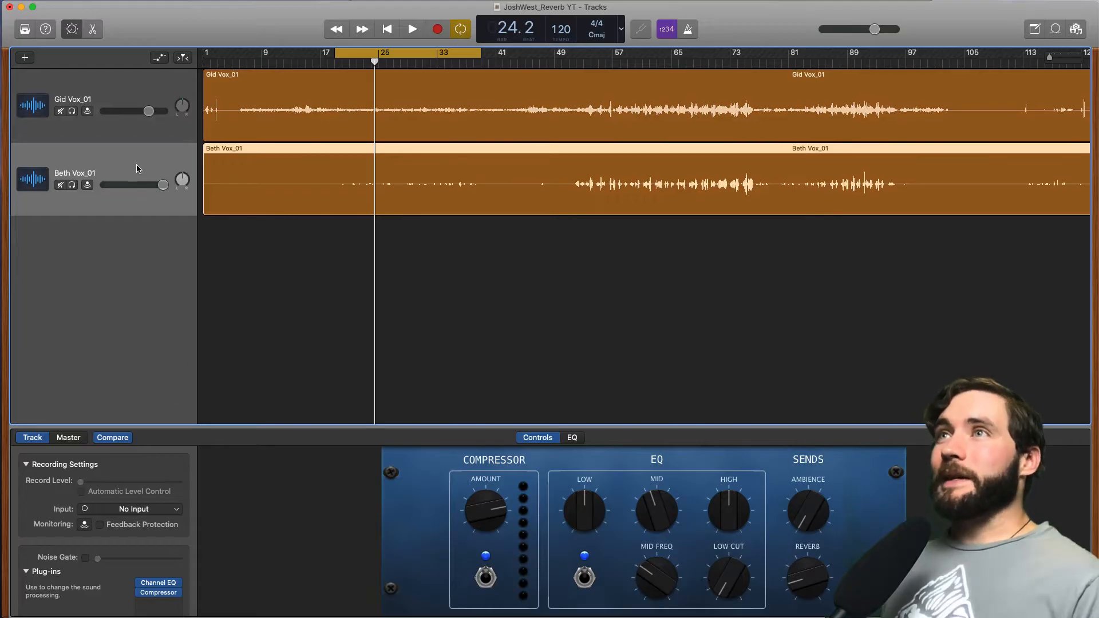
scroll(45, 468, down, 4)
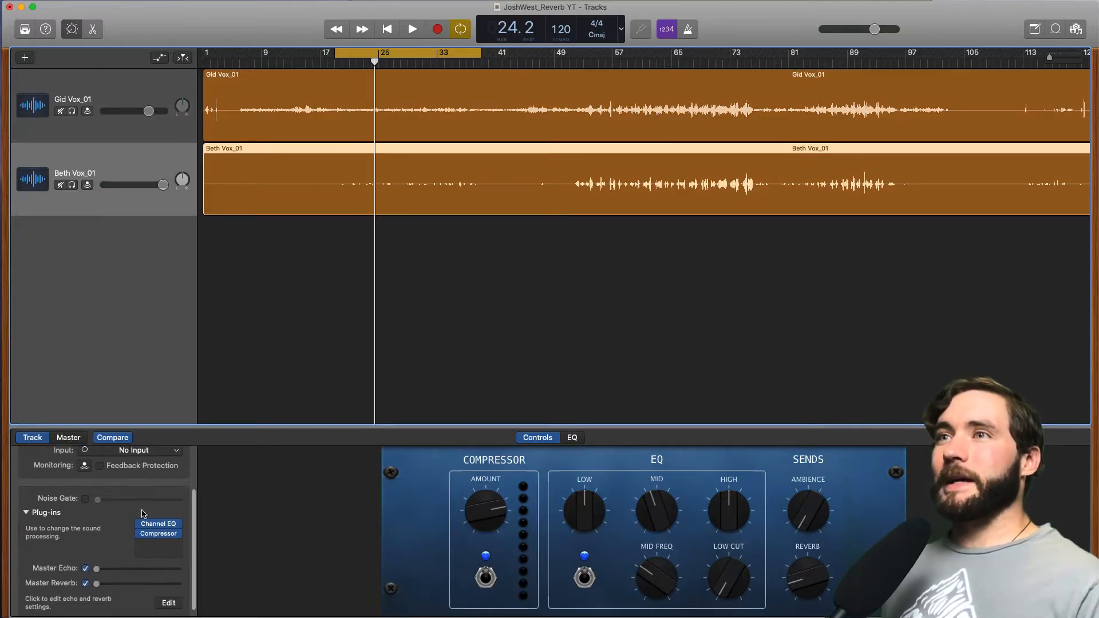
mouse_move(96, 574)
mouse_down()
mouse_move(160, 576)
mouse_move(84, 580)
mouse_move(162, 575)
mouse_move(82, 579)
mouse_up()
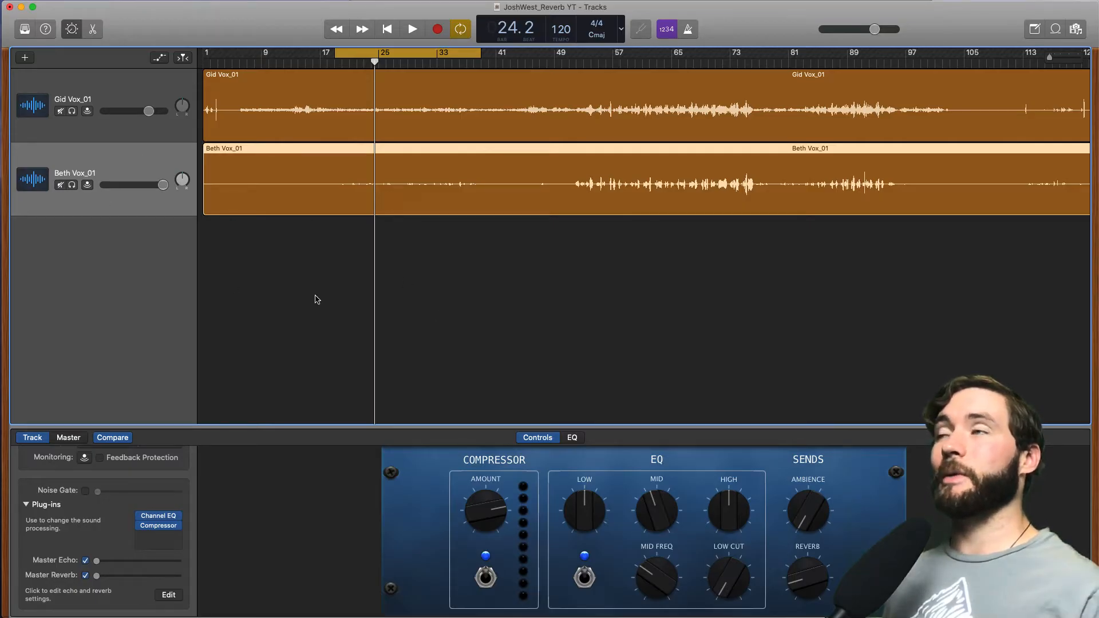
key(space)
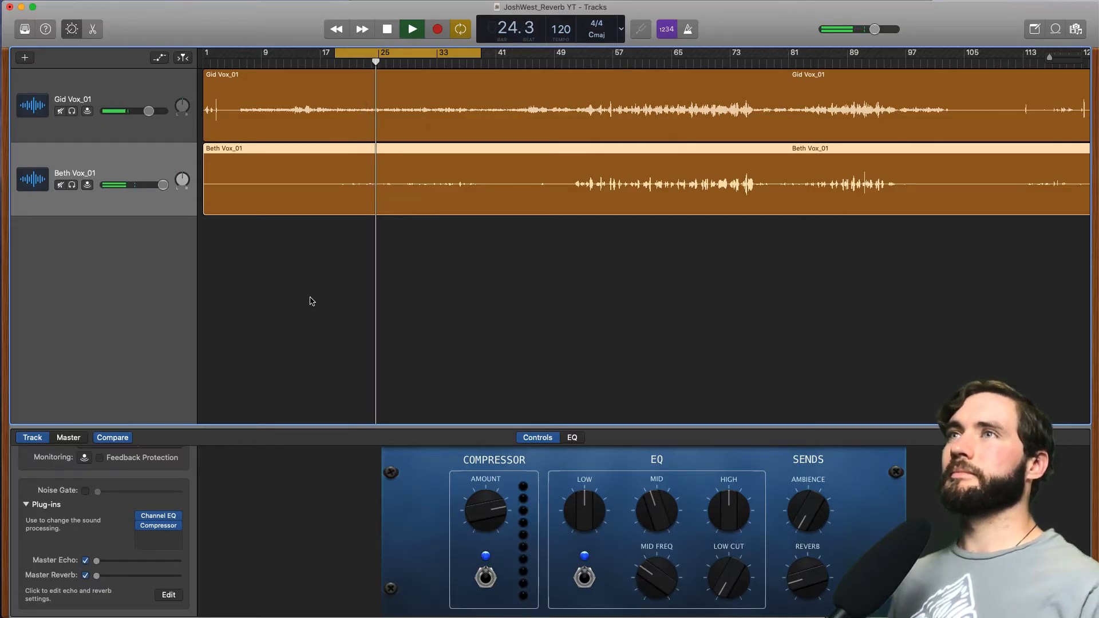
key(space)
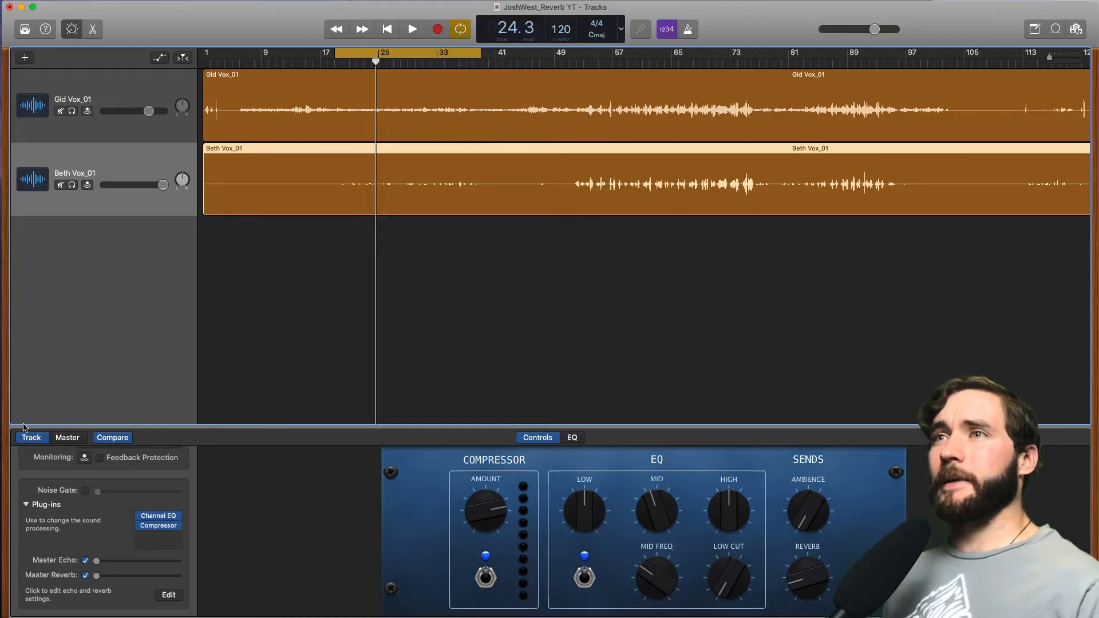
Review the second vocal track's settings and inspect its Channel EQ curve, closing the plug-in window when done
scroll(86, 485, up, 5)
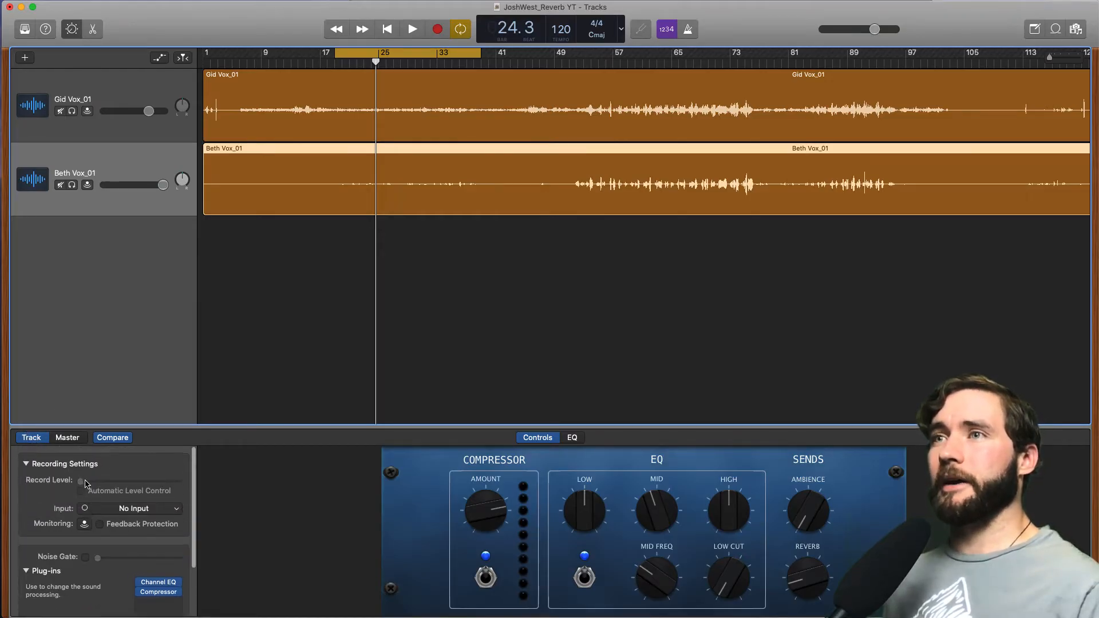
scroll(61, 500, down, 6)
mouse_move(160, 518)
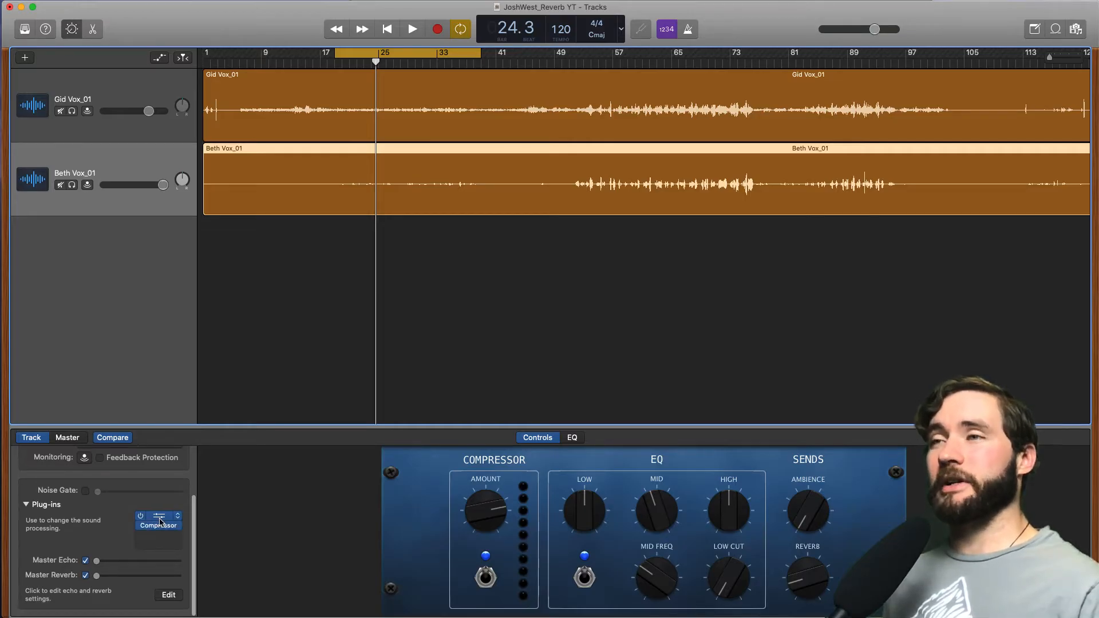
click(159, 518)
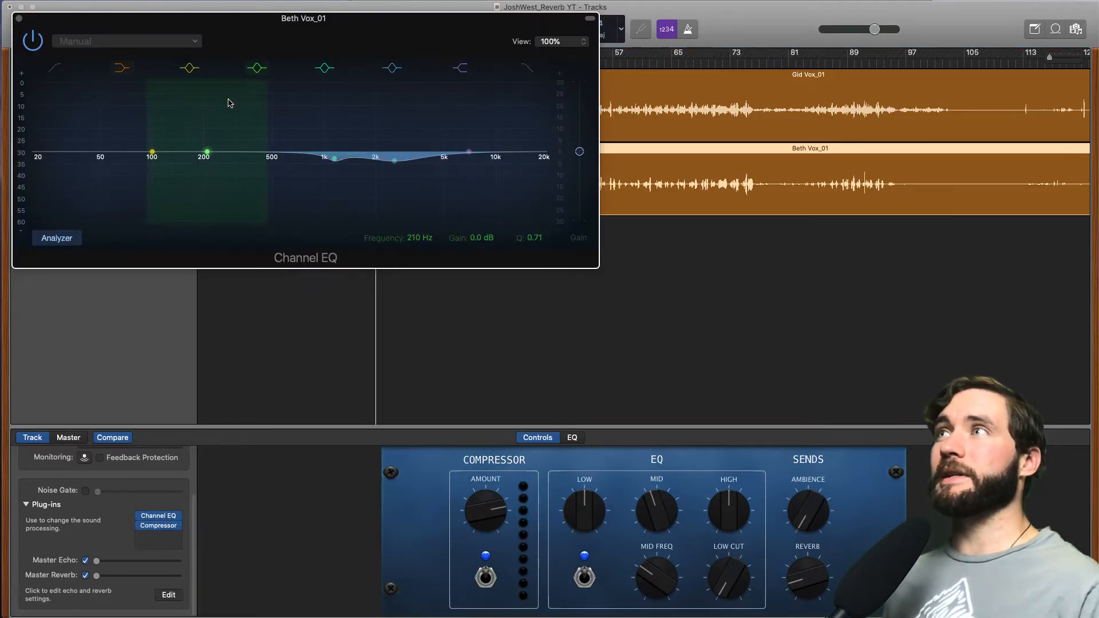
click(19, 19)
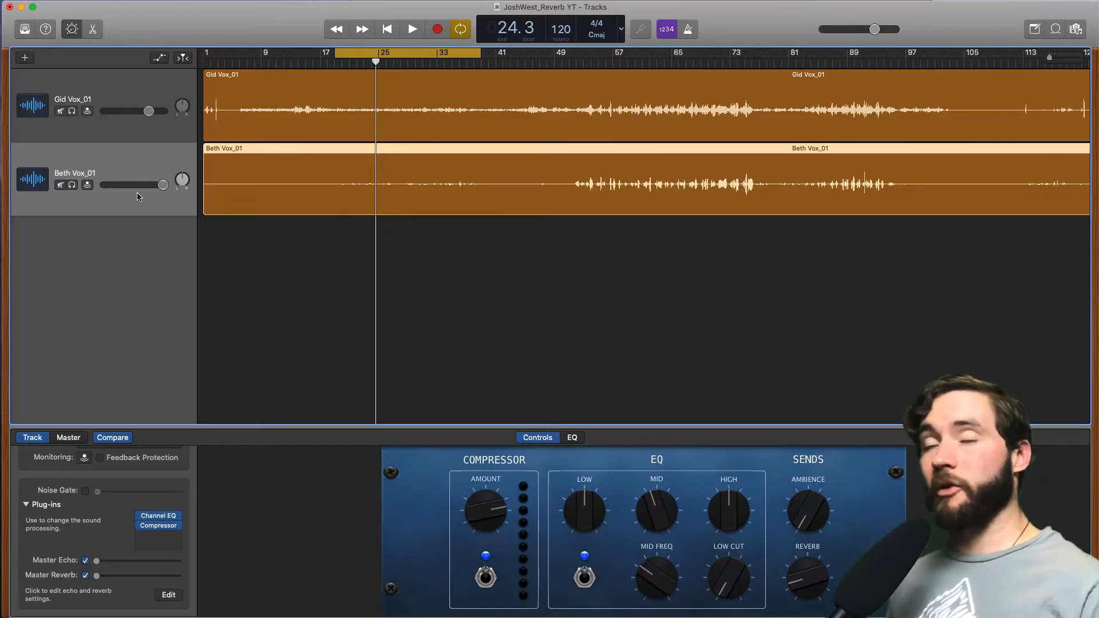
Compare the selected track's plug-in settings with the Master channel's, and return to the track settings
scroll(133, 514, up, 3)
scroll(132, 515, down, 5)
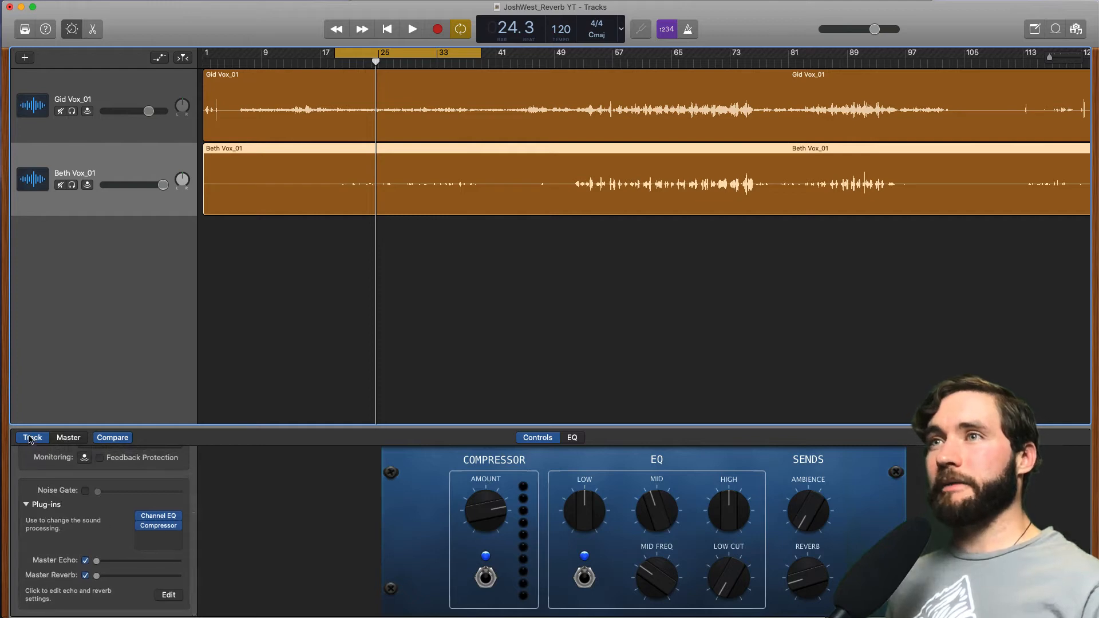
click(68, 437)
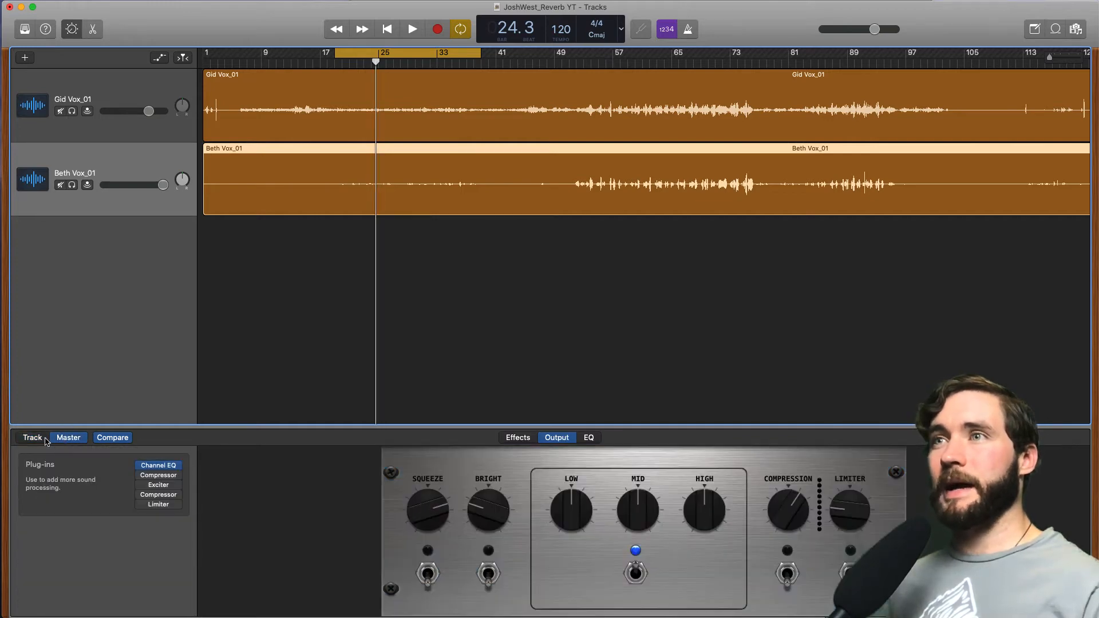
click(32, 437)
Add the PlatinumVerb reverb to the second vocal track's empty plug-in slot and move its window below the tracks
scroll(122, 544, down, 5)
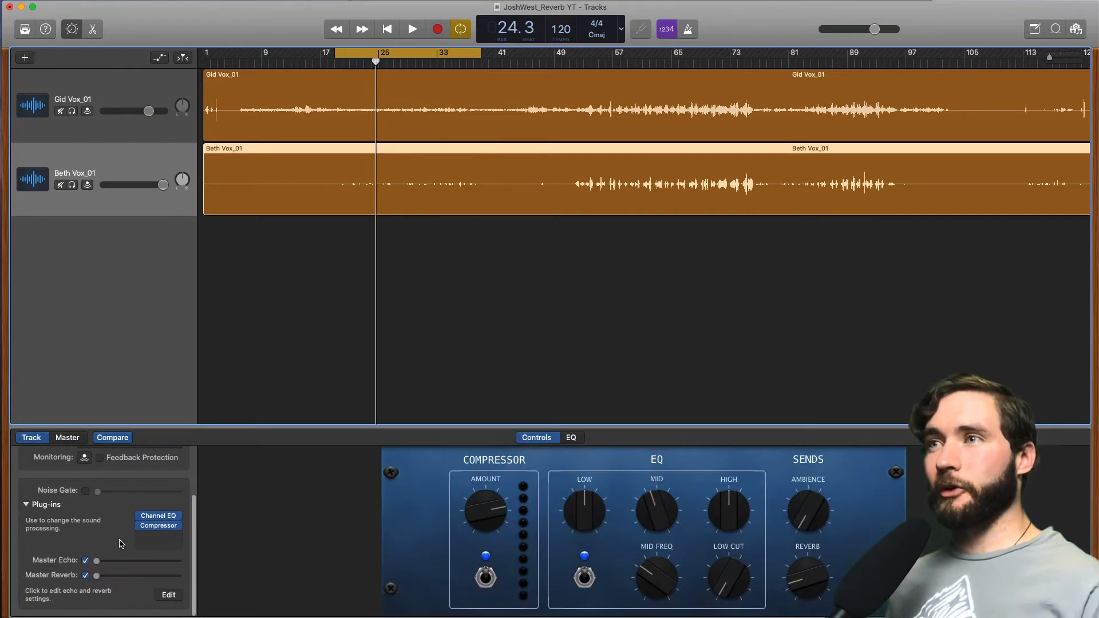
mouse_move(148, 521)
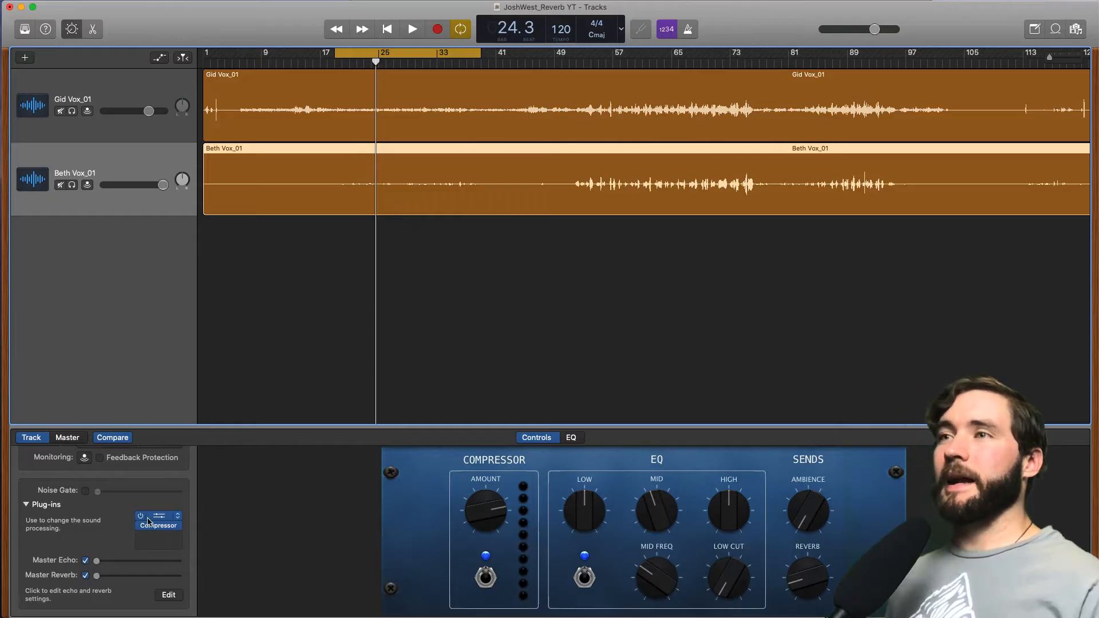
click(176, 536)
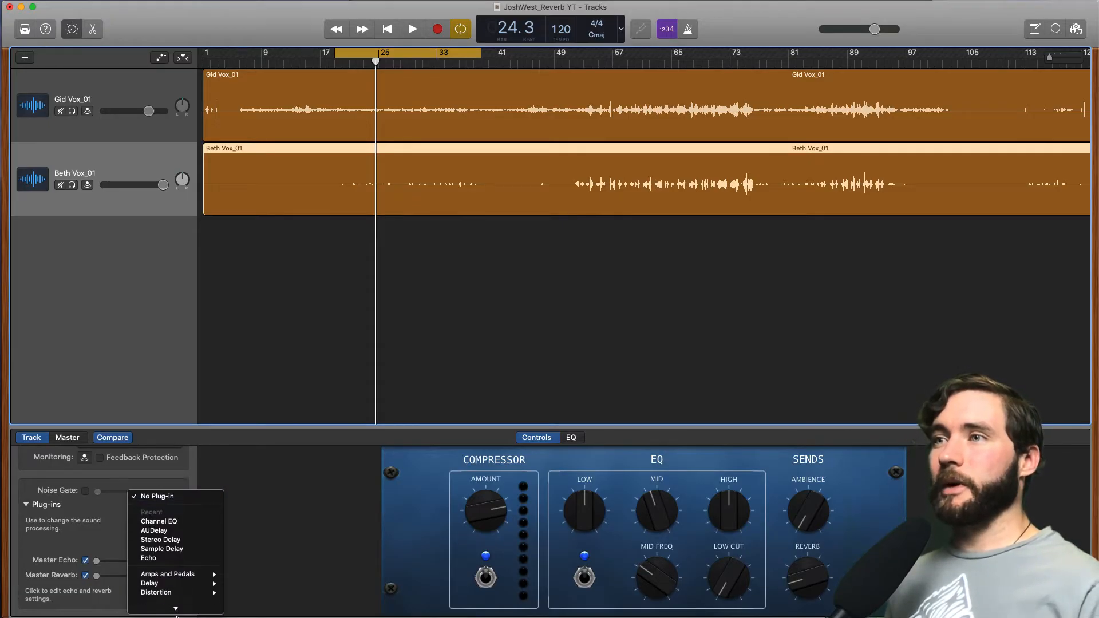
mouse_move(179, 574)
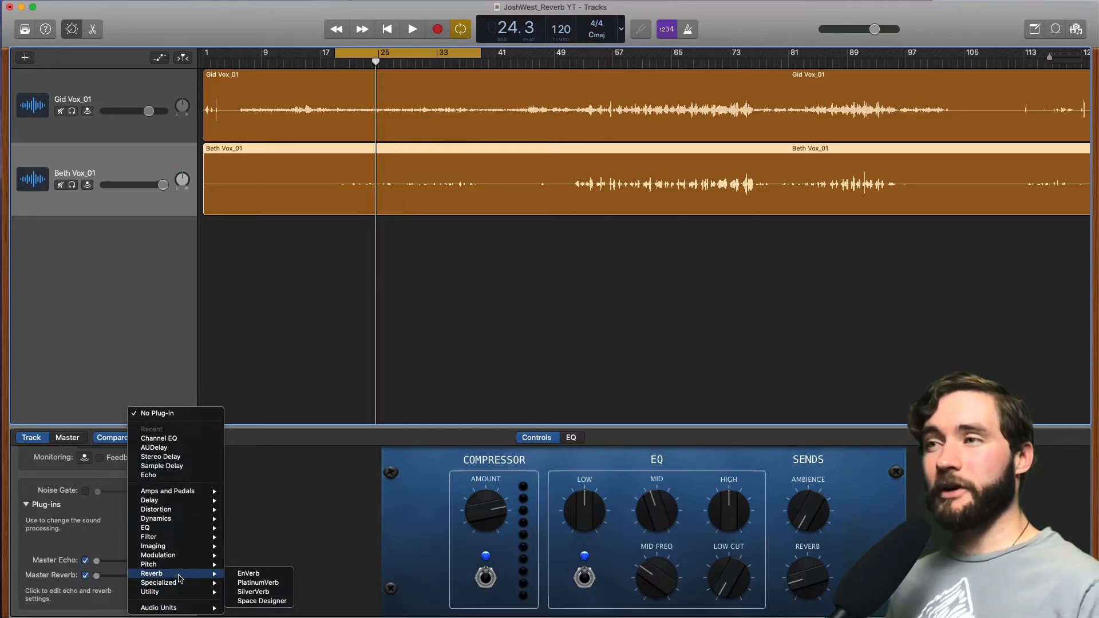
click(259, 582)
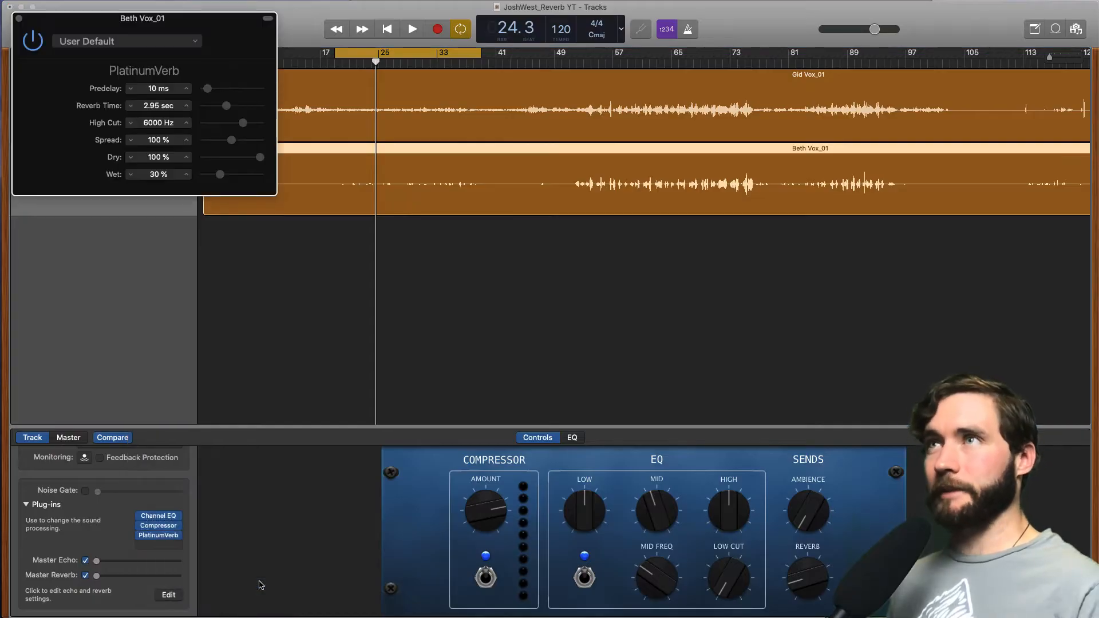
drag(240, 22, 641, 263)
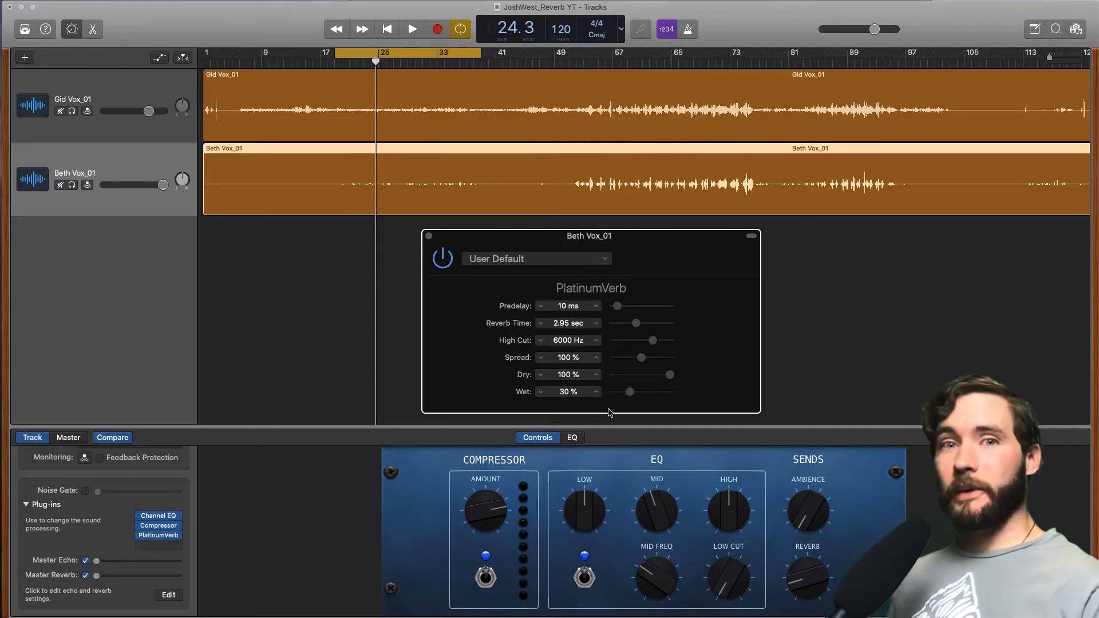
Set PlatinumVerb's Wet level to 0 % and play back the completely dry vocal
drag(629, 391, 610, 393)
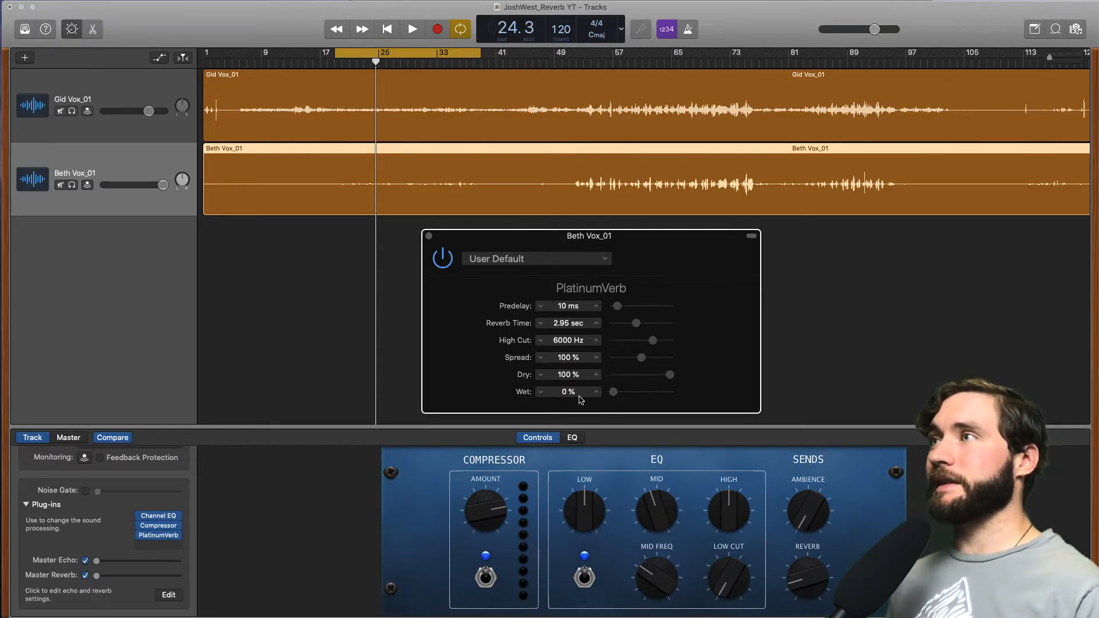
key(space)
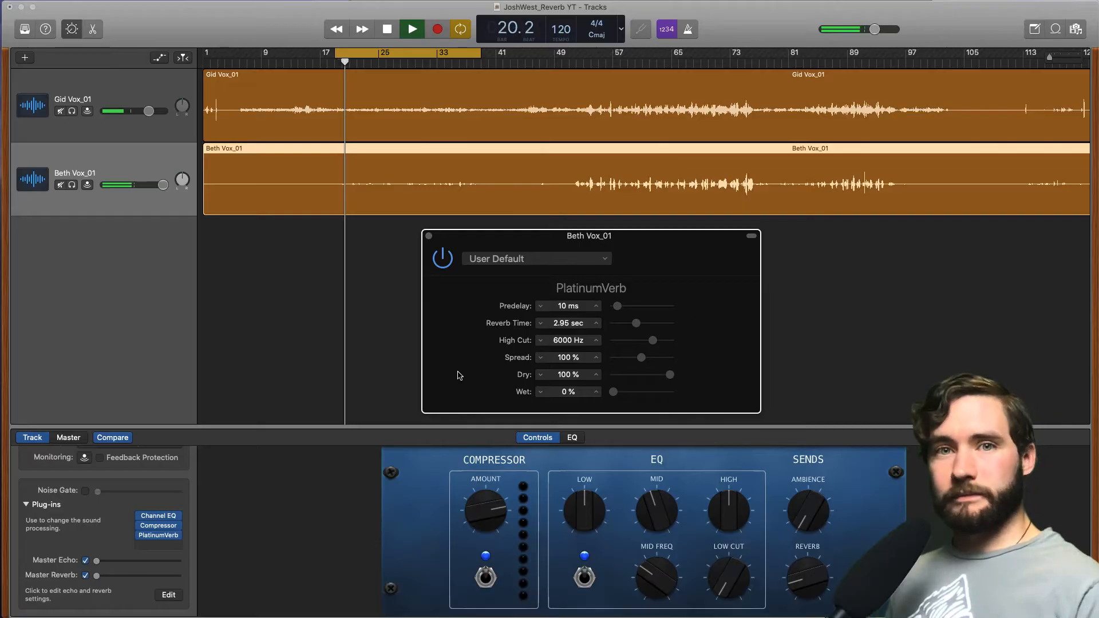
key(space)
Set PlatinumVerb to 0 % Dry and 100 % Wet, and play back only the reverb signal
drag(673, 377, 716, 385)
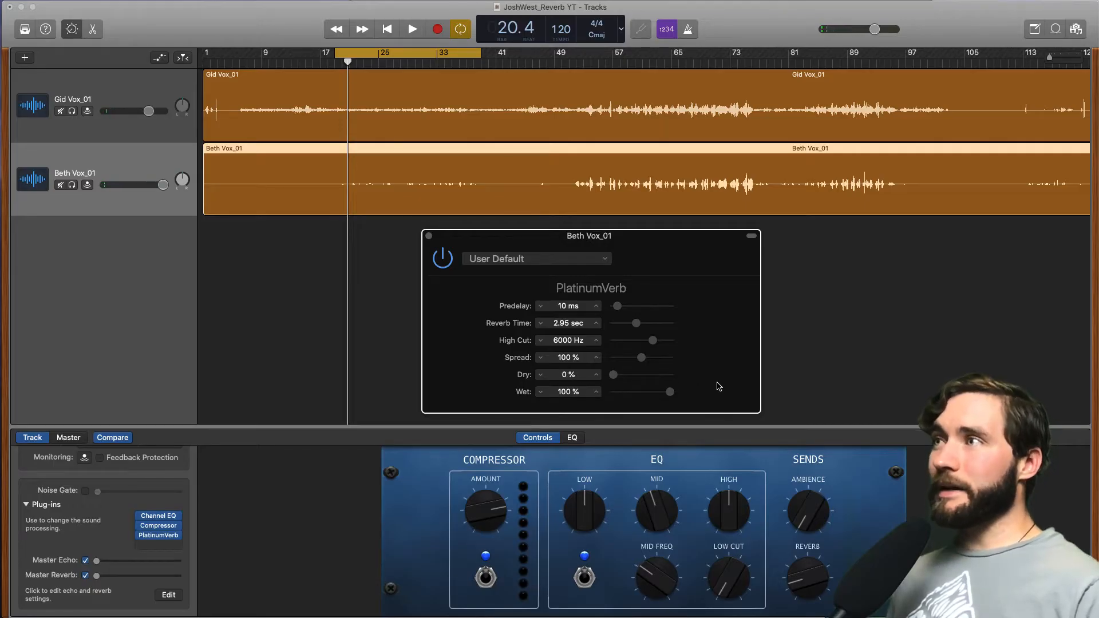
key(space)
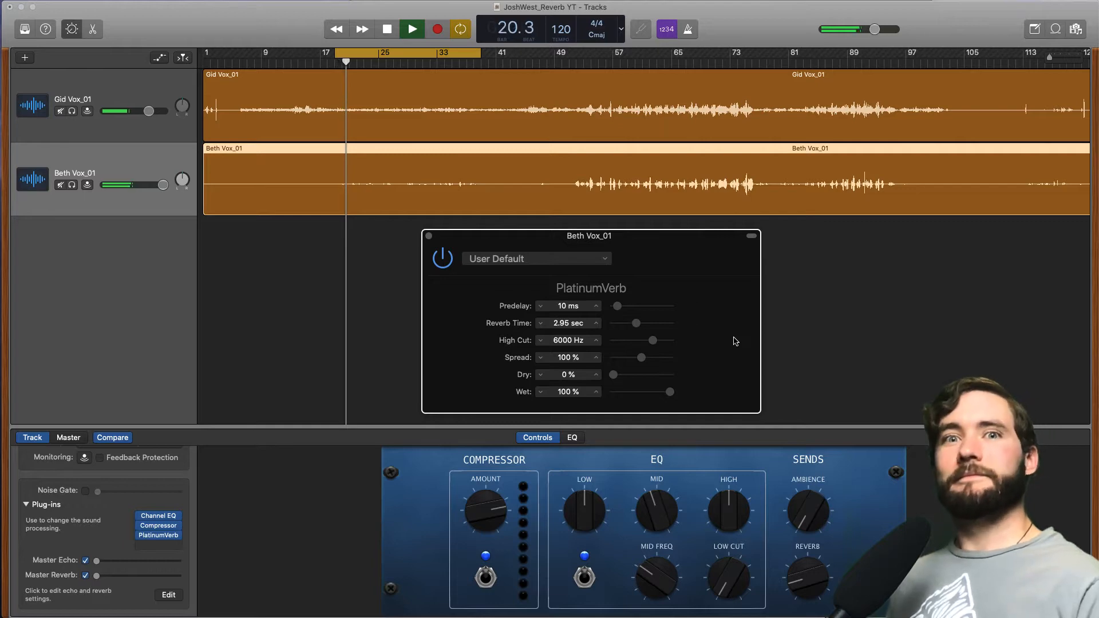
key(space)
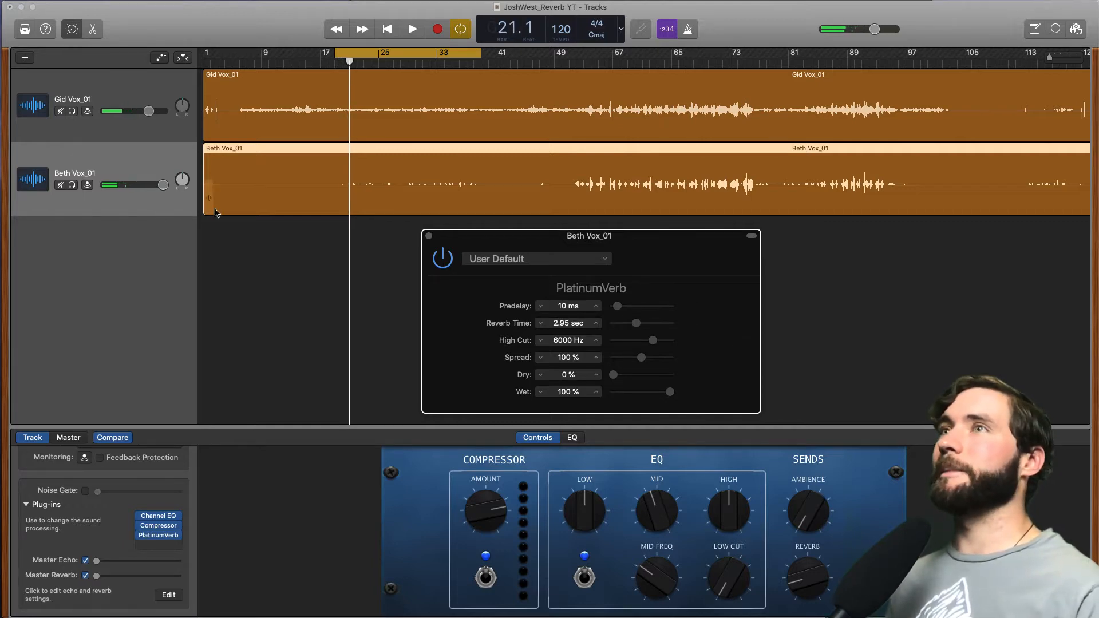
Solo the second vocal track, set PlatinumVerb's Dry level to 100 %, and raise Wet from 41 % to 58 % during playback
click(70, 186)
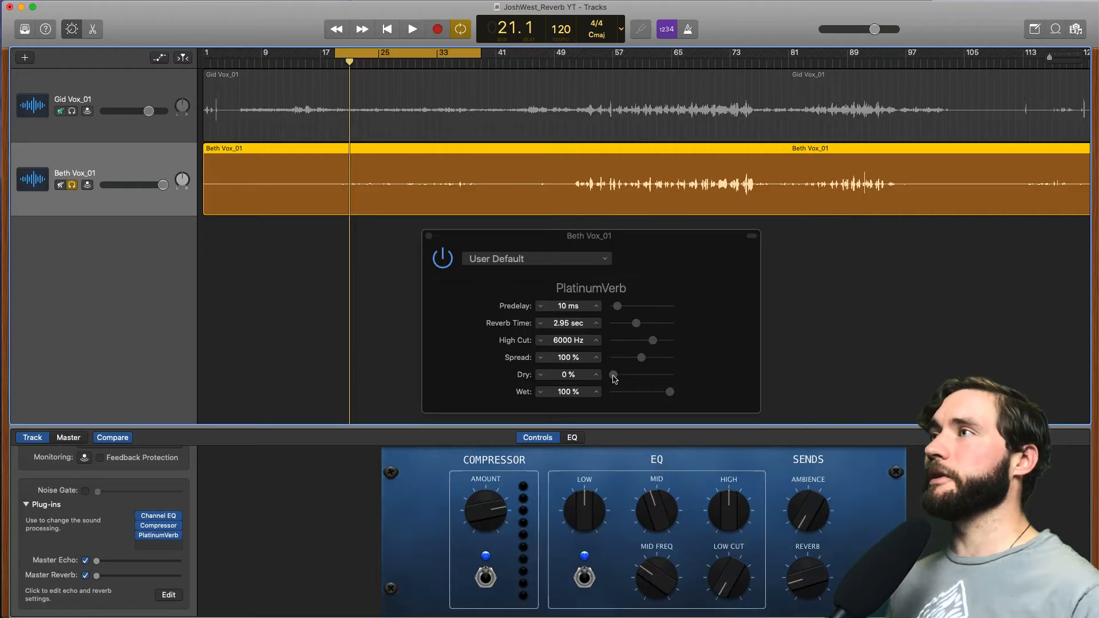
drag(613, 374, 636, 395)
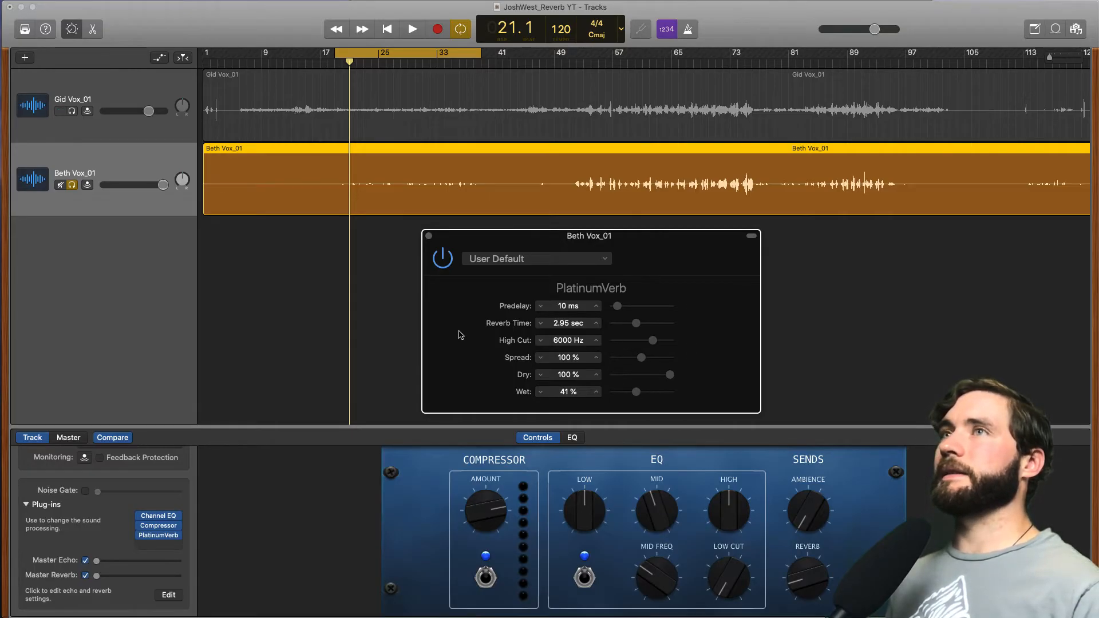
key(space)
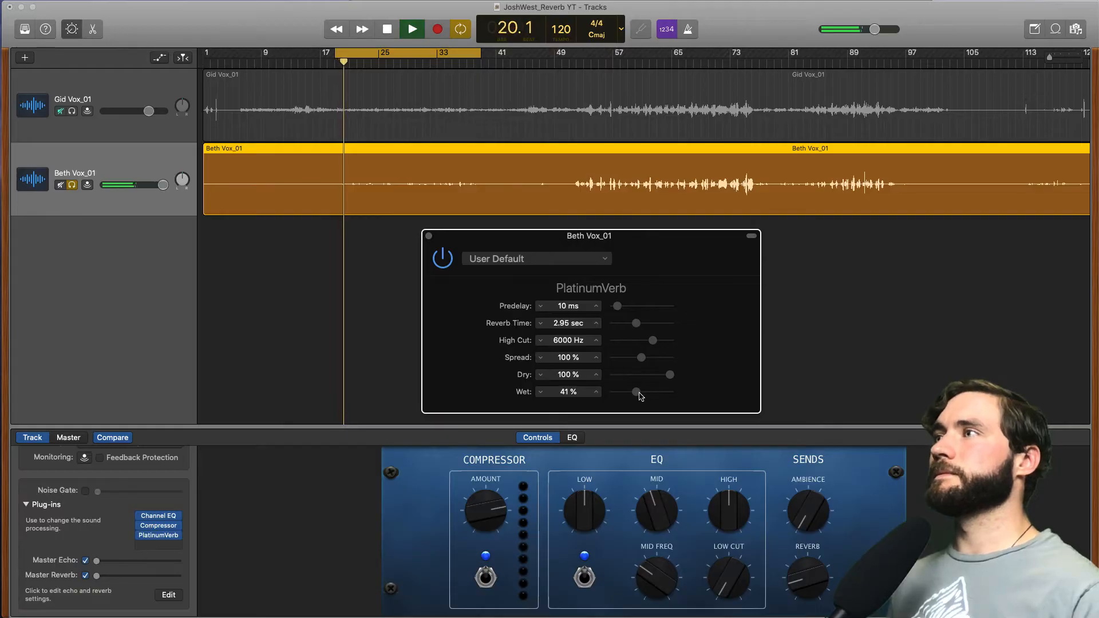
drag(636, 392, 649, 396)
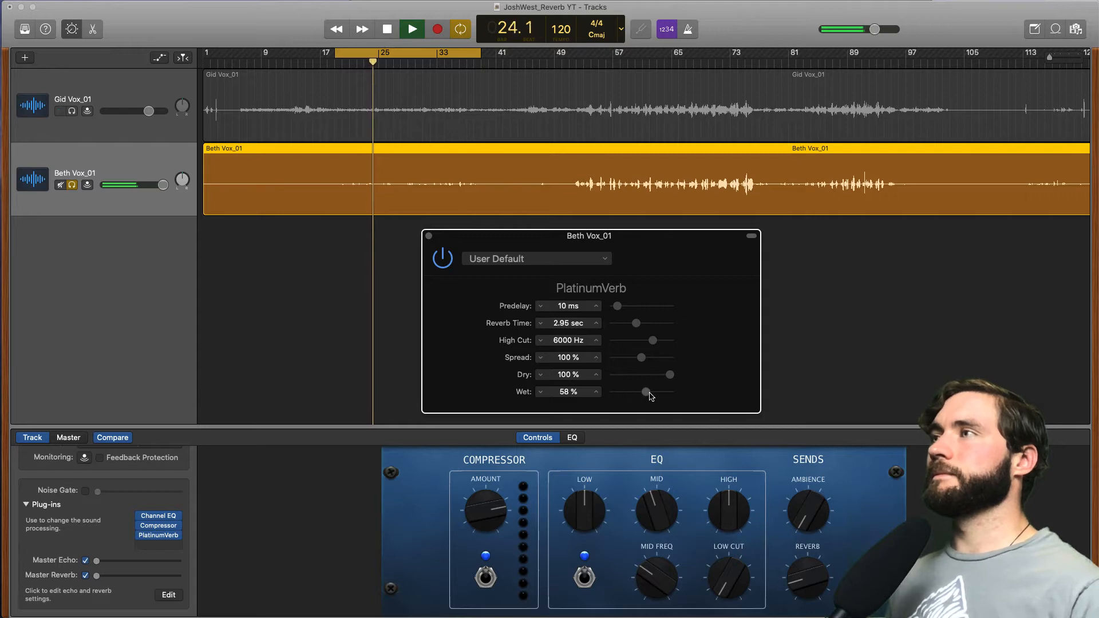
key(space)
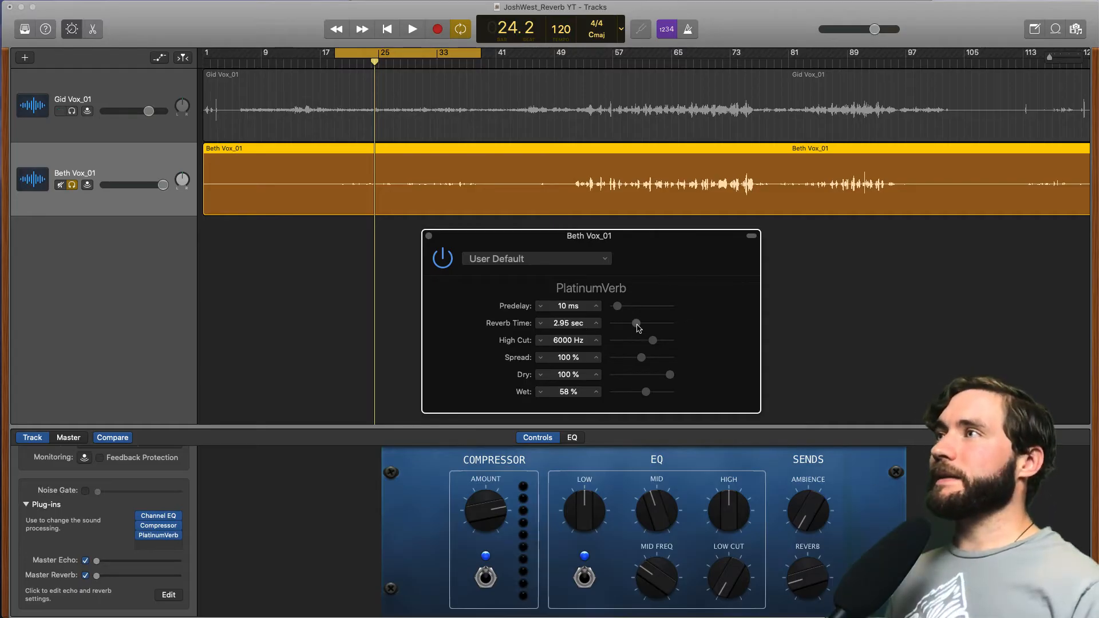
Set PlatinumVerb's Reverb Time to 2.50 sec, Predelay to 0 ms and Wet to 70 %, and audition the soloed vocal
drag(637, 325, 633, 324)
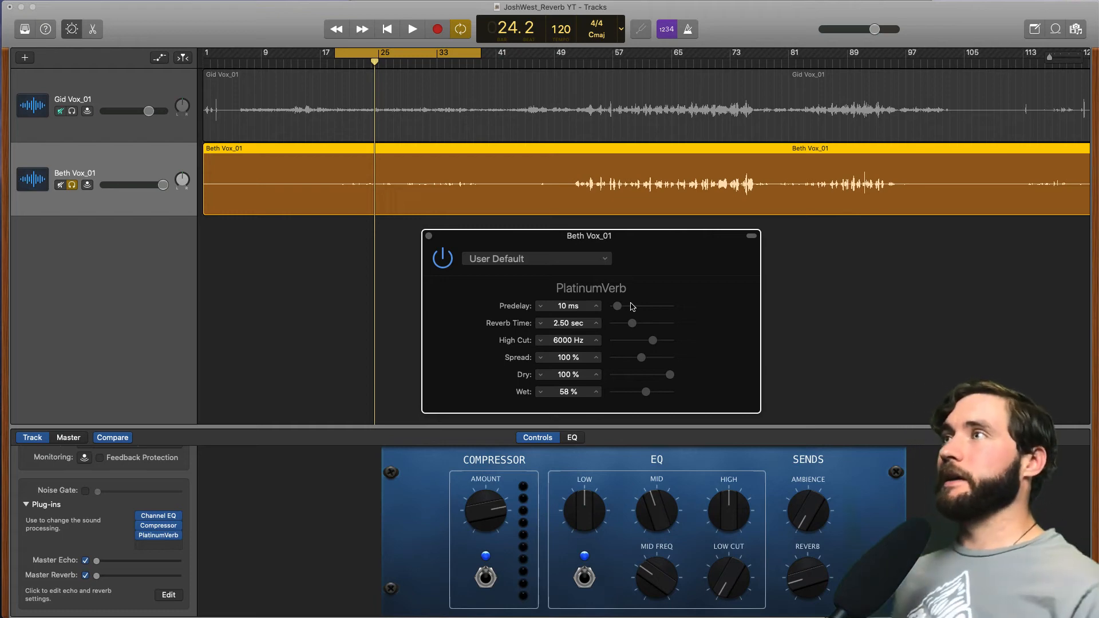
drag(618, 306, 612, 306)
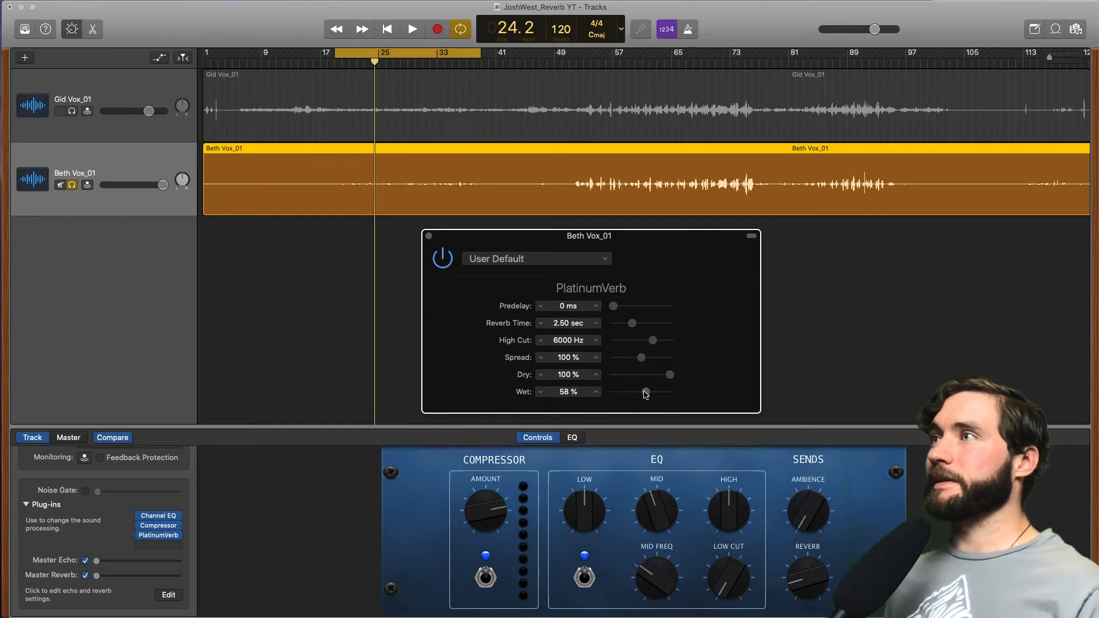
drag(645, 394, 653, 393)
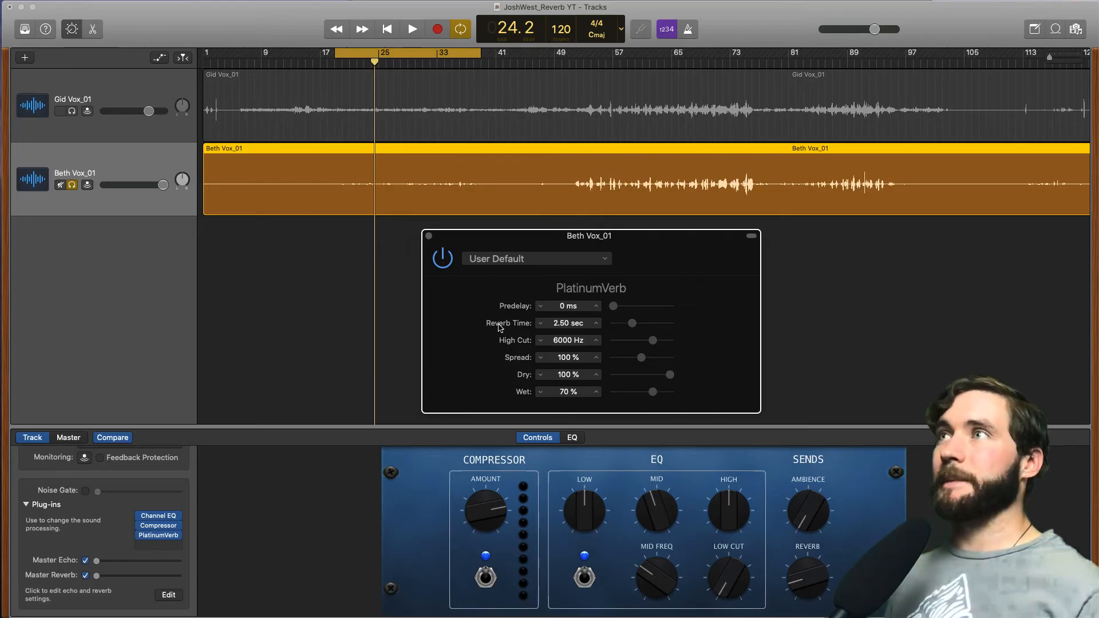
key(space)
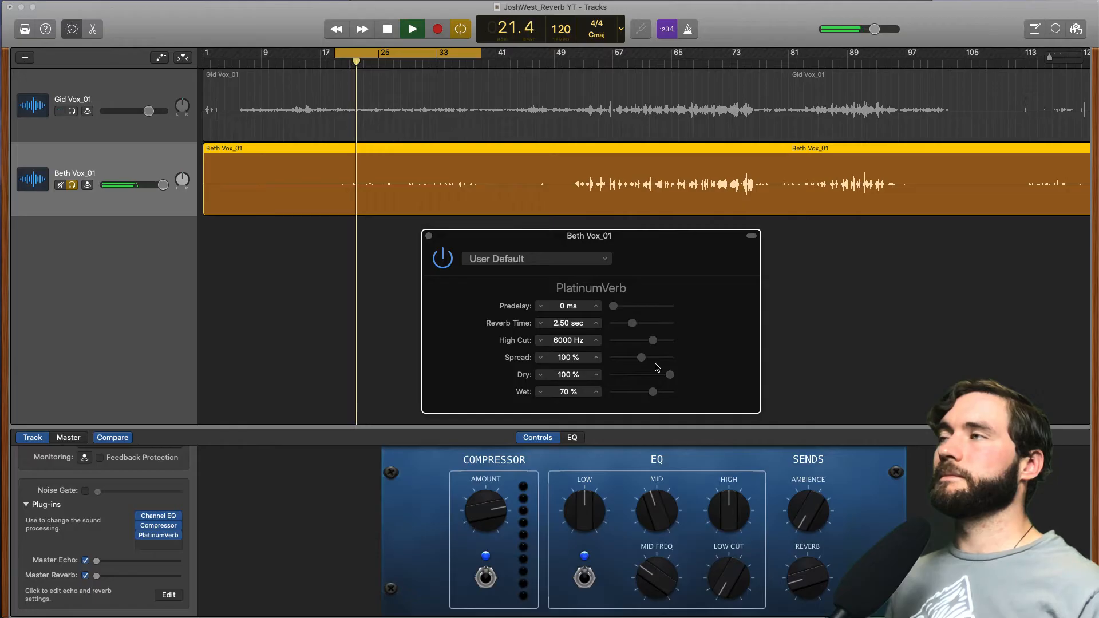
key(space)
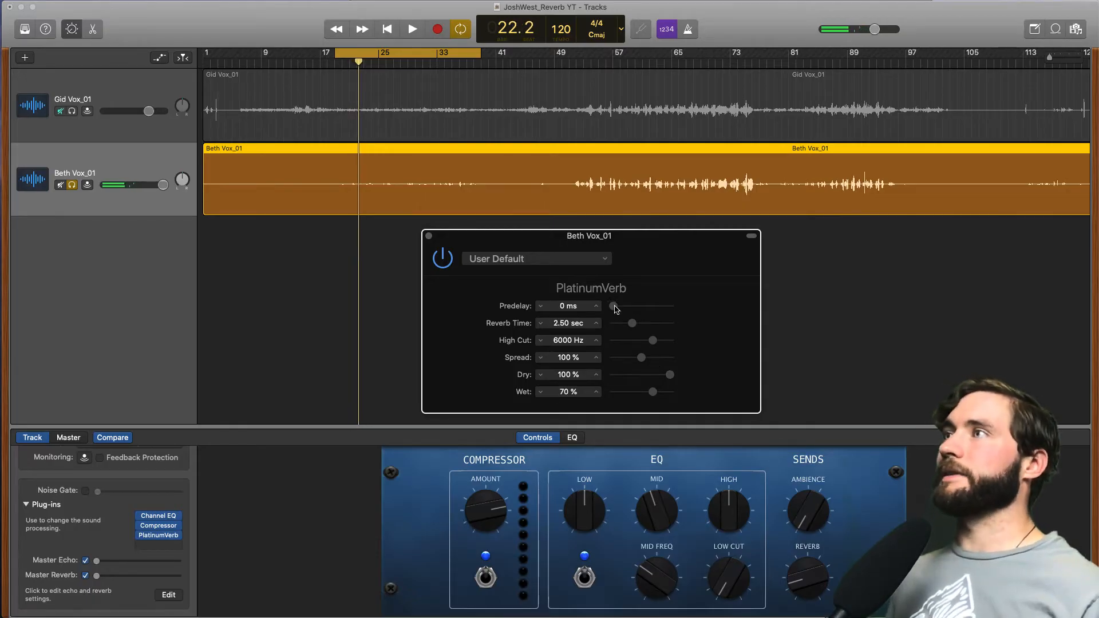
Set PlatinumVerb's Predelay to 200 ms and audition the soloed vocal while raising Wet to 73 %
drag(615, 309, 689, 297)
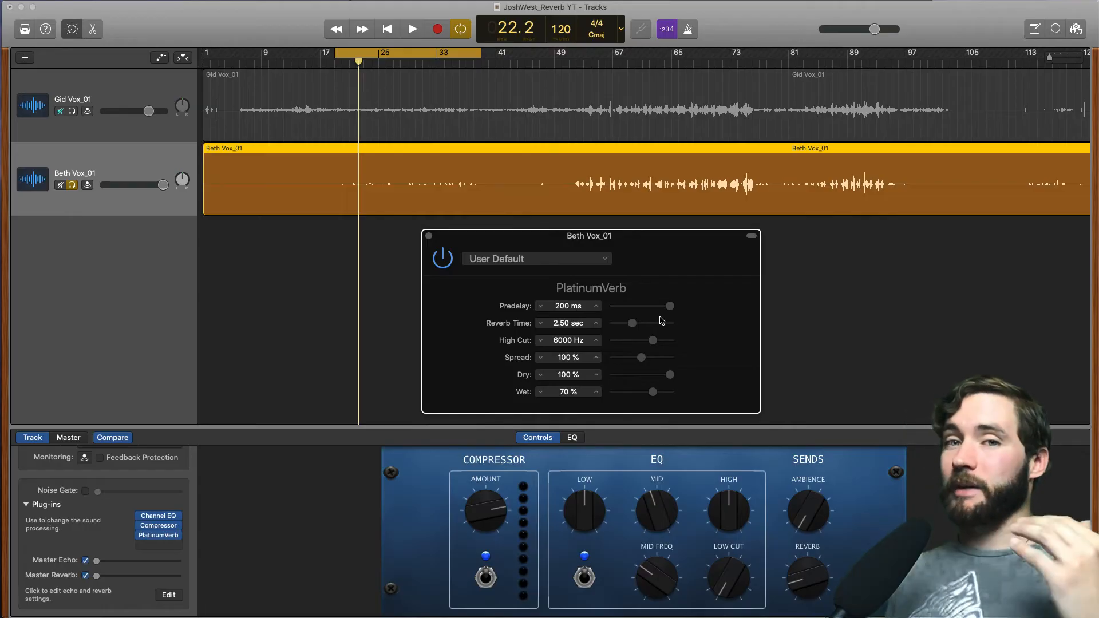
key(space)
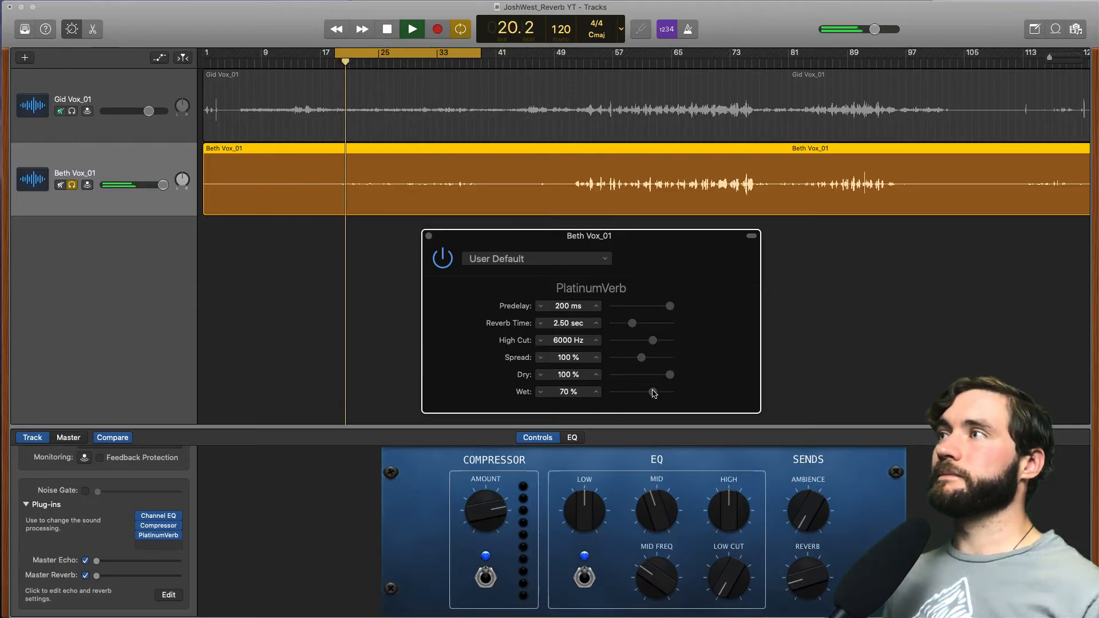
drag(653, 392, 655, 394)
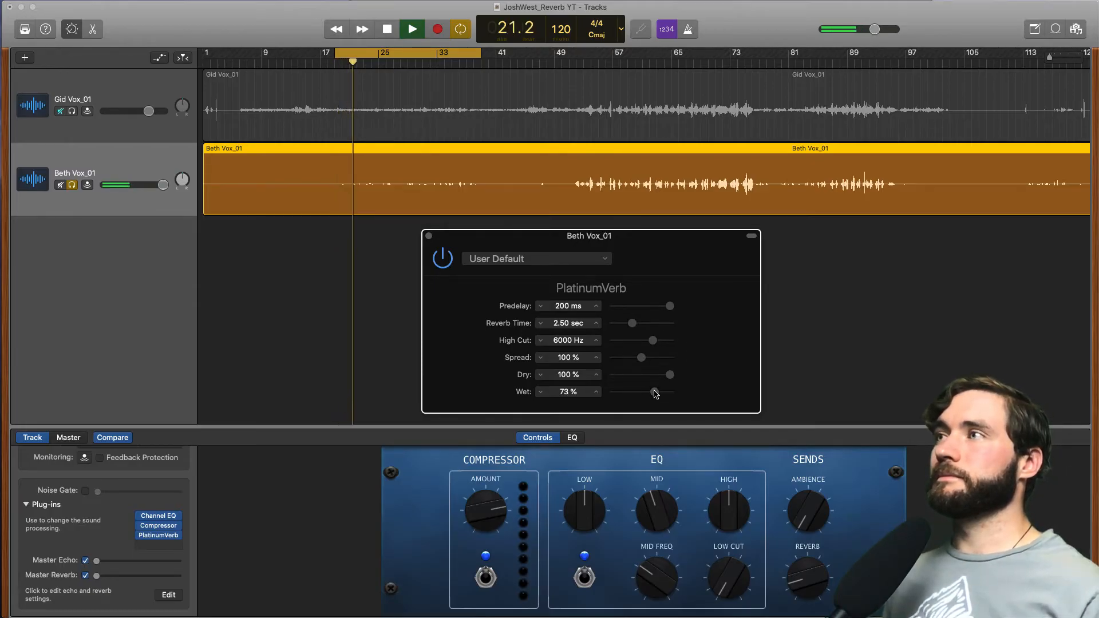
key(space)
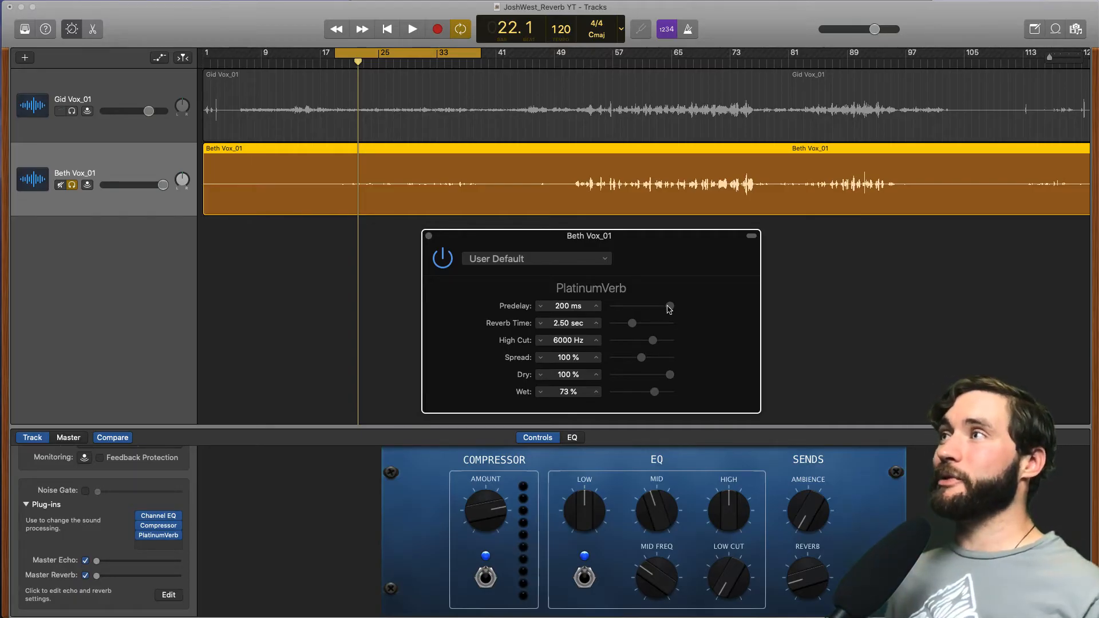
Unsolo the second vocal track, and shorten PlatinumVerb's Predelay to 92 ms while auditioning both vocals together
drag(669, 305, 615, 307)
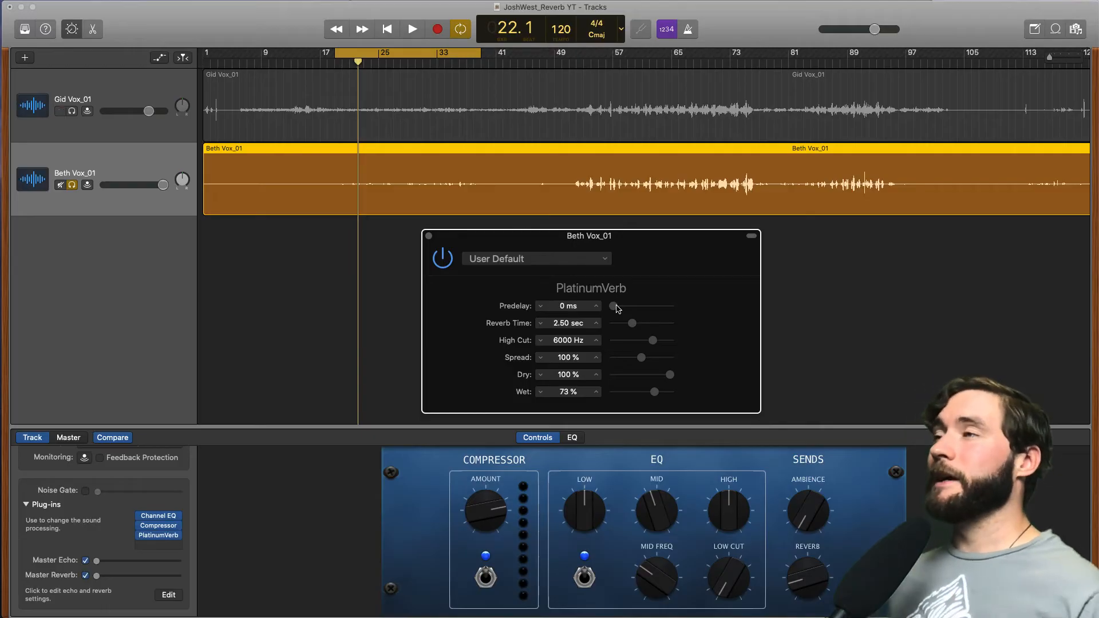
drag(614, 309, 644, 307)
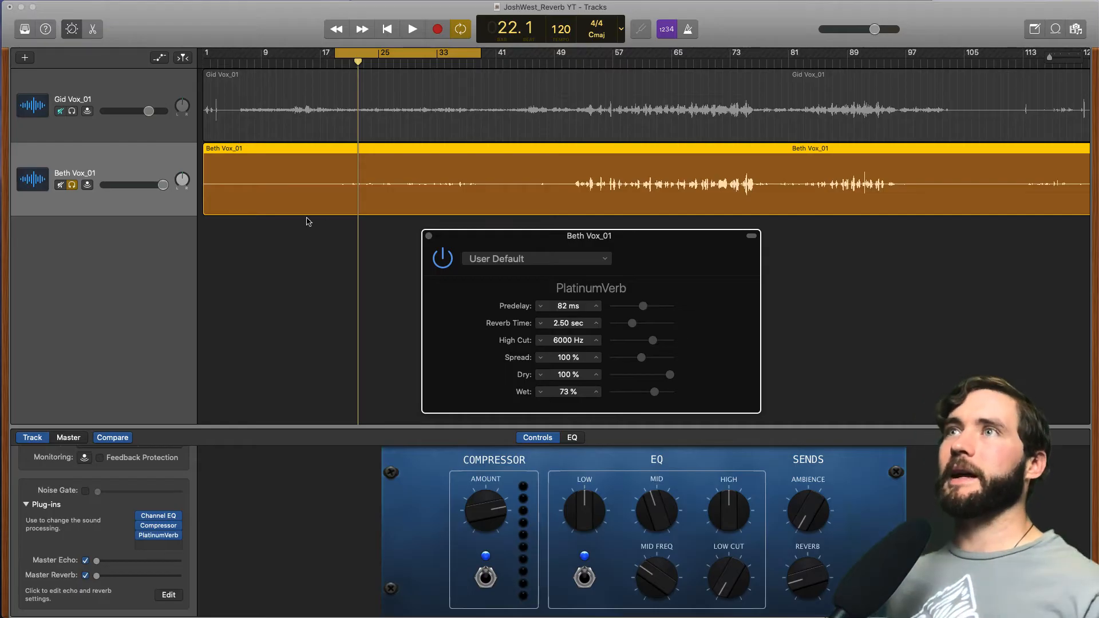
key(super+a)
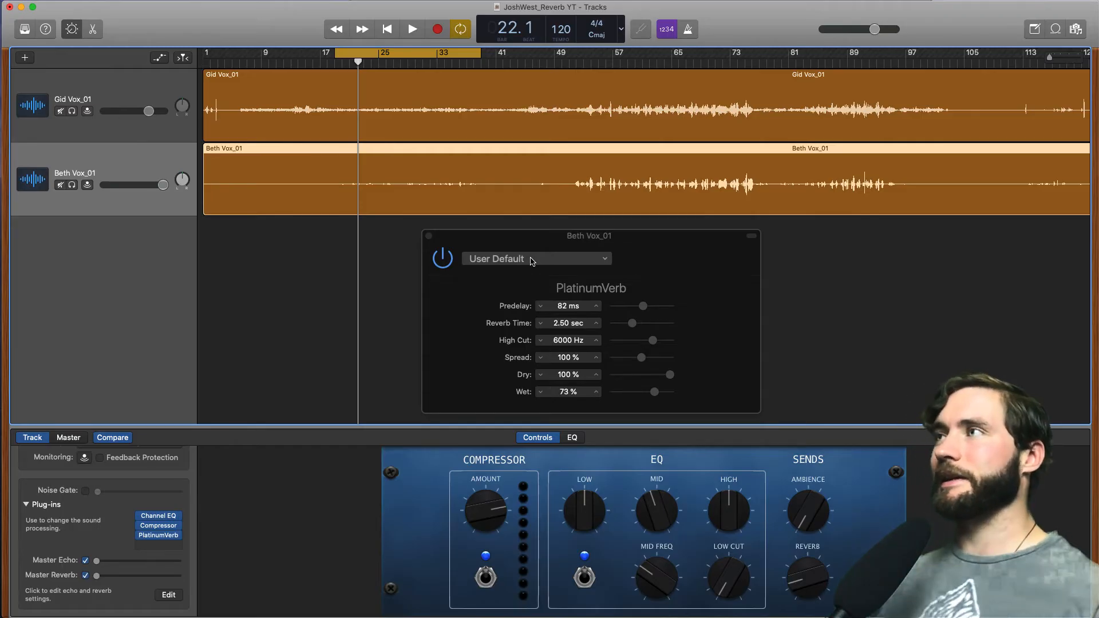
key(space)
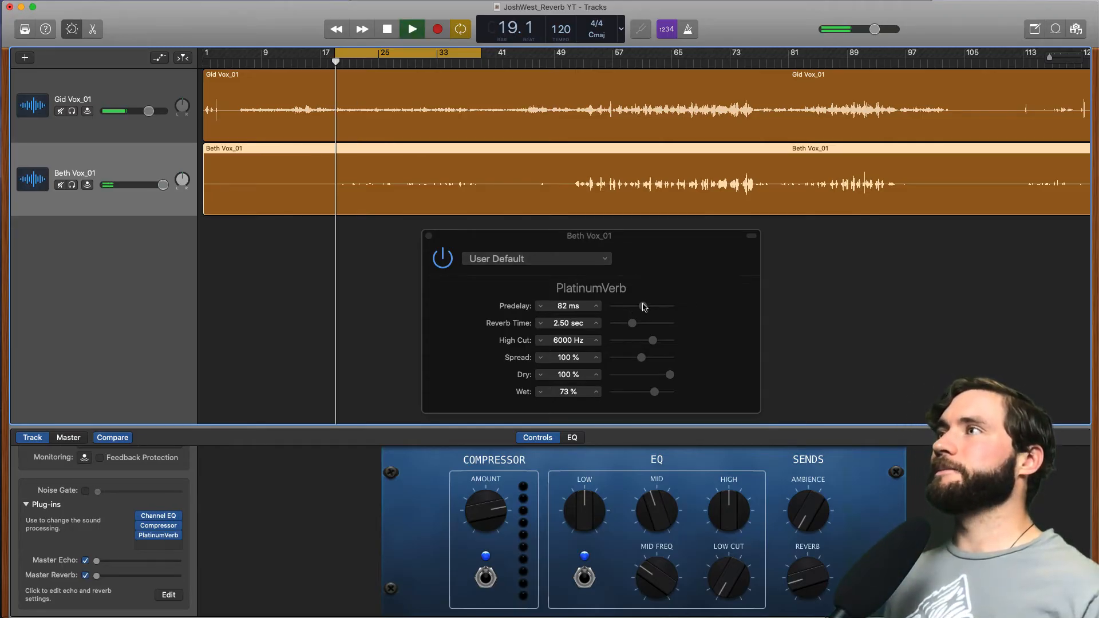
click(644, 309)
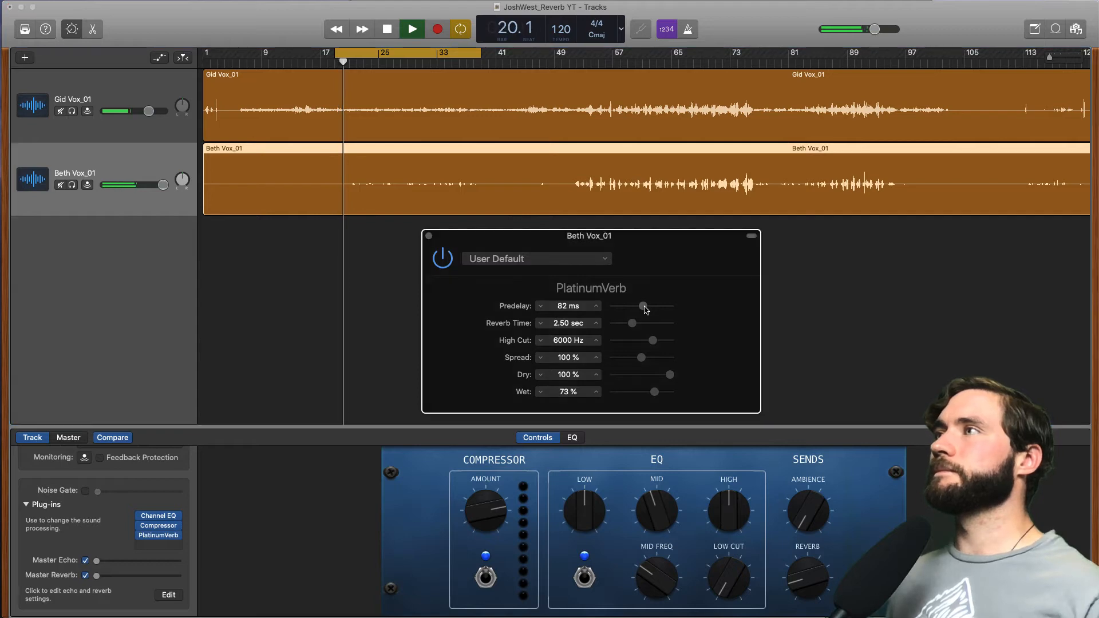
drag(645, 309, 647, 309)
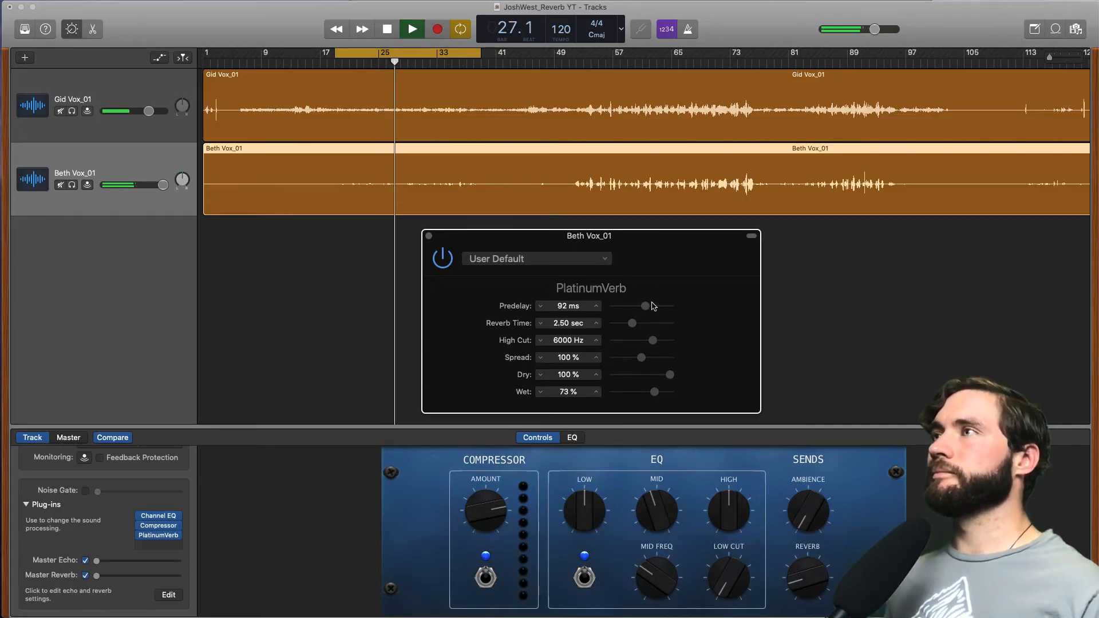
key(space)
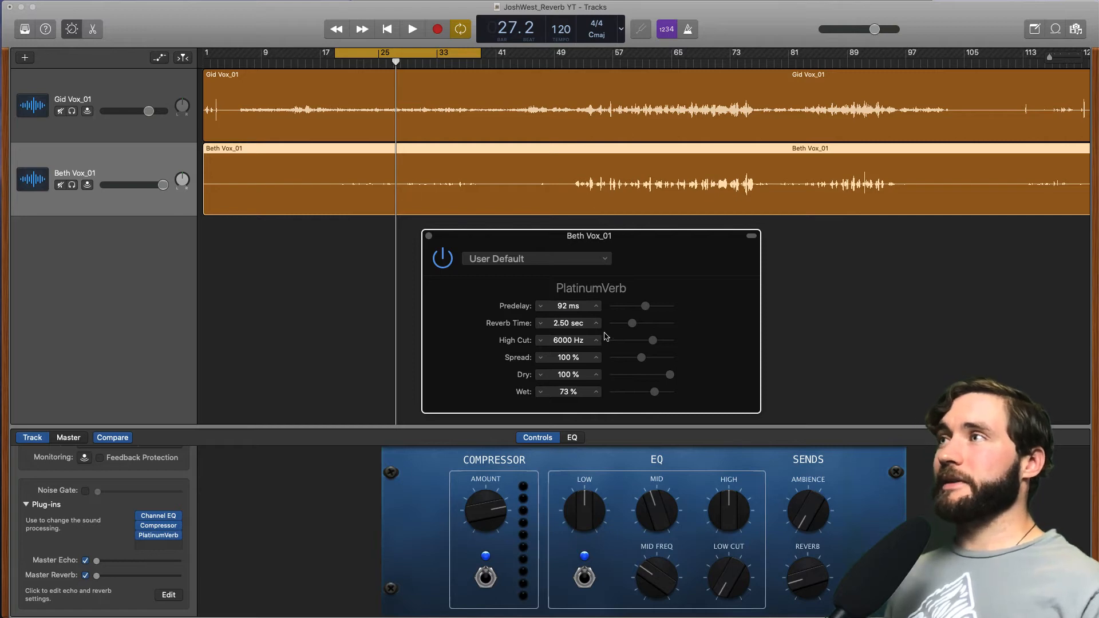
Create a new track with duplicate settings from the second vocal track and rename it Vocal Reverb
right_click(123, 164)
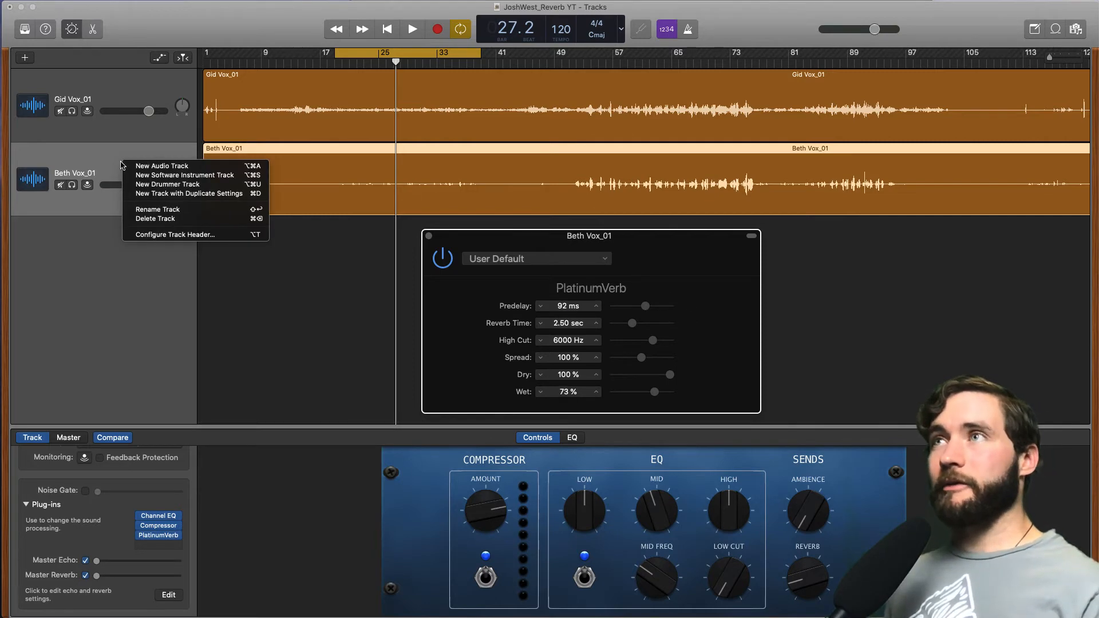
click(188, 195)
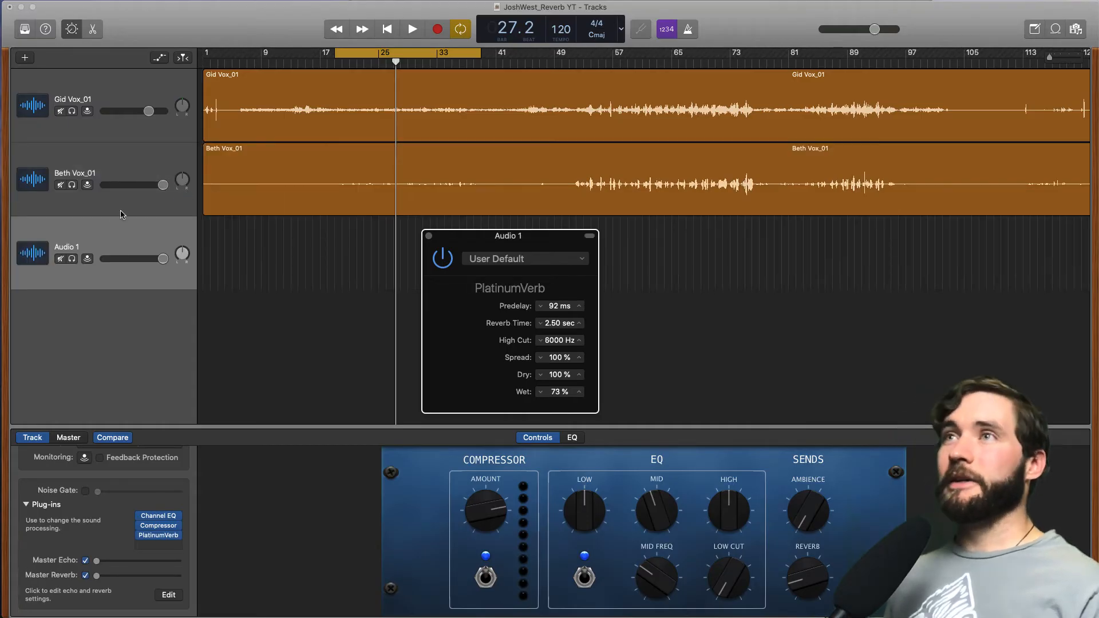
click(128, 239)
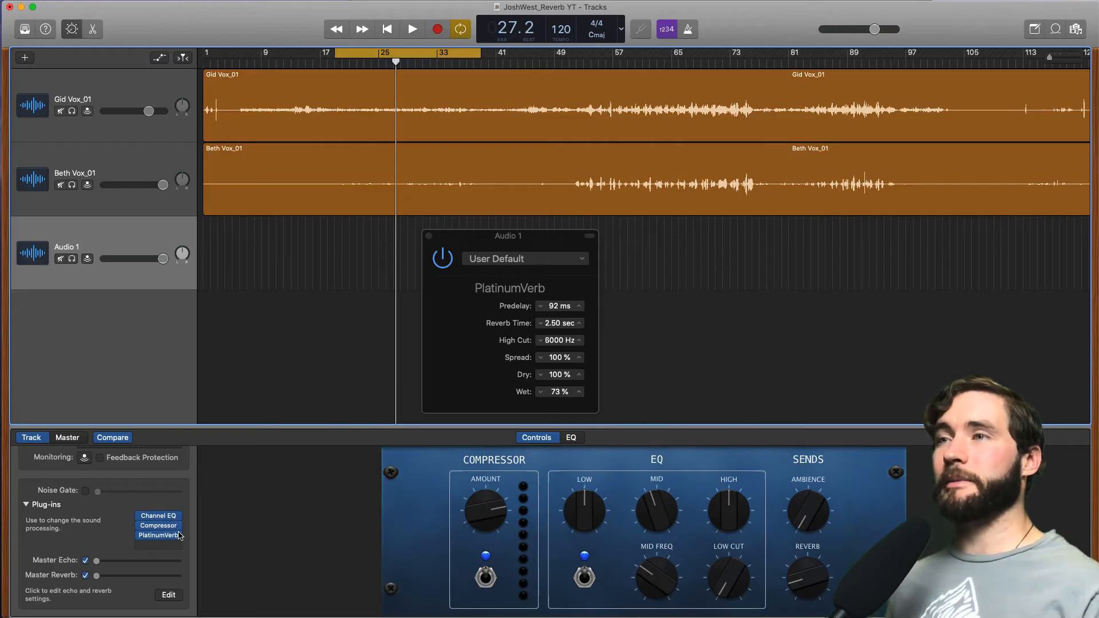
double_click(83, 249)
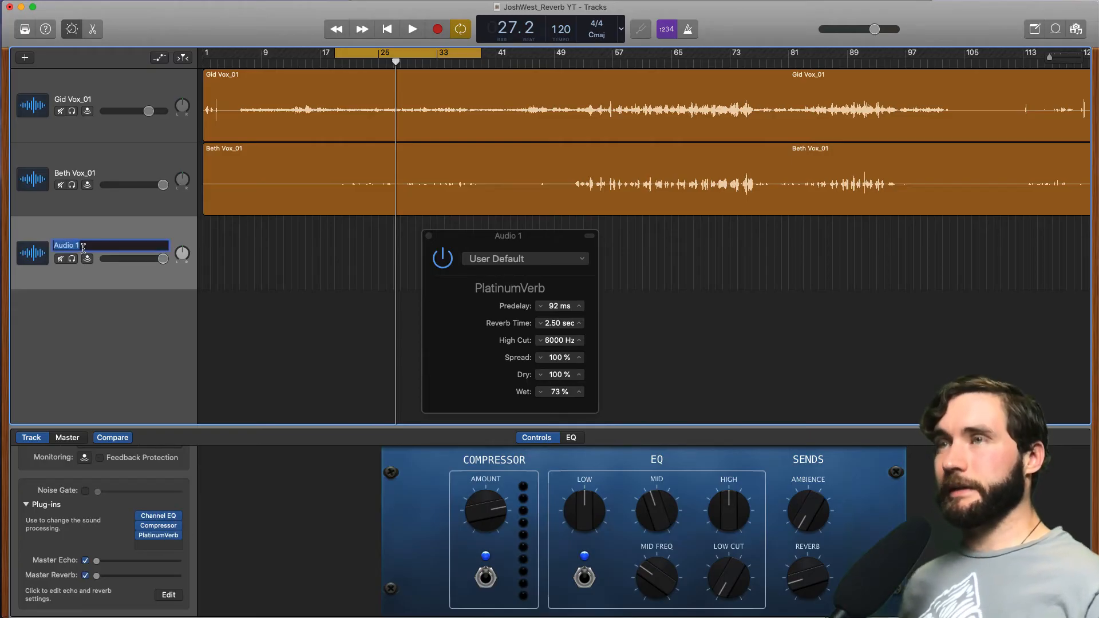
text(Vocal Rev)
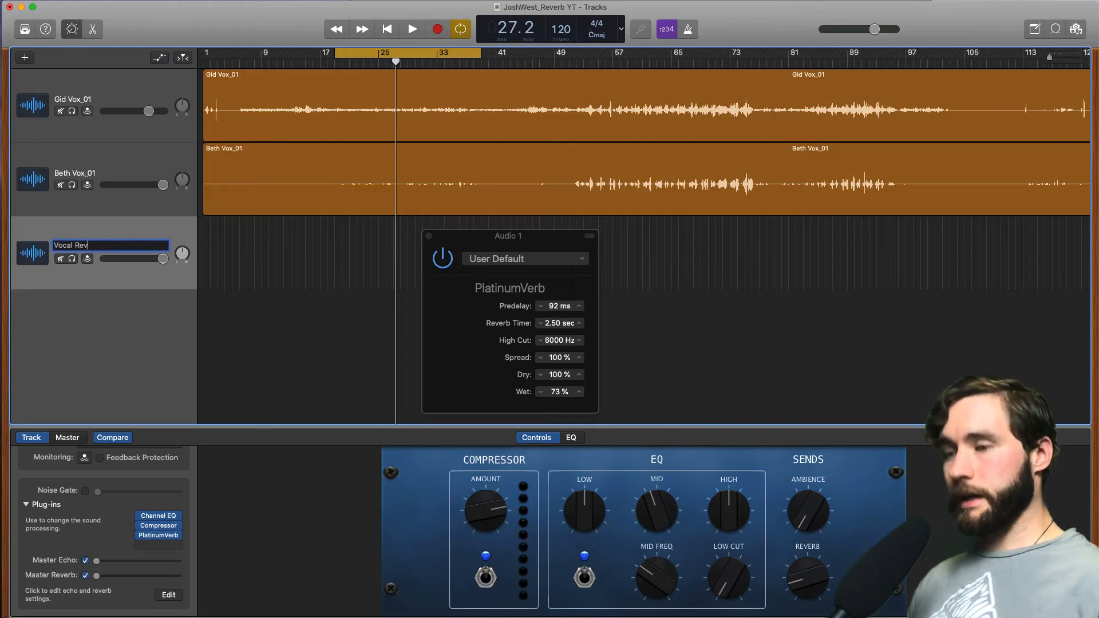
text(erb)
key(Return)
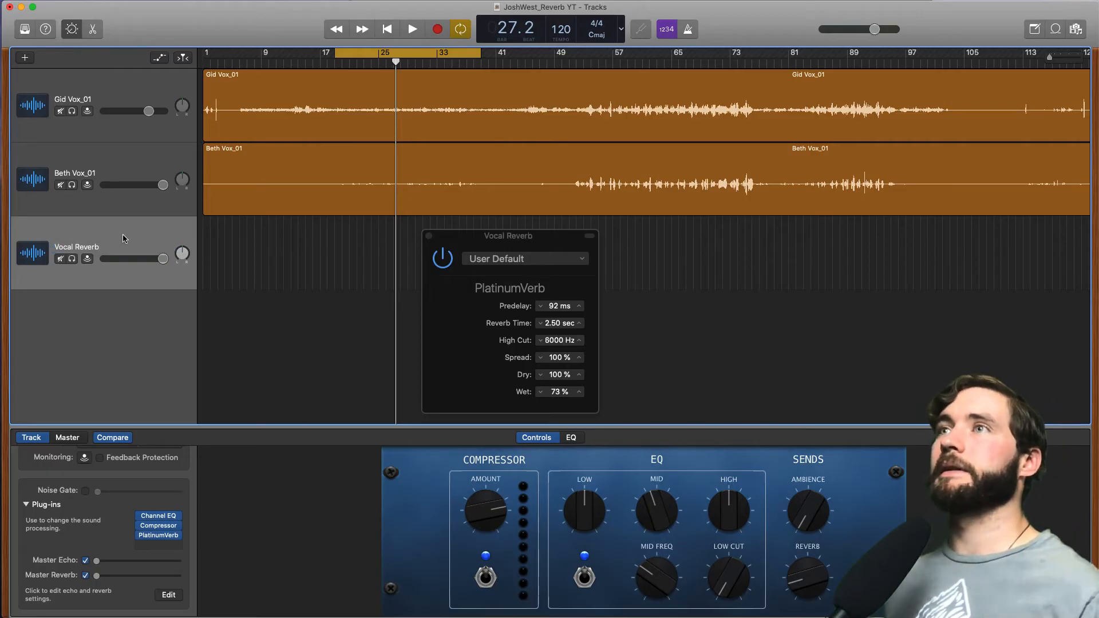
Bypass the PlatinumVerb plug-in on the second vocal track
click(133, 162)
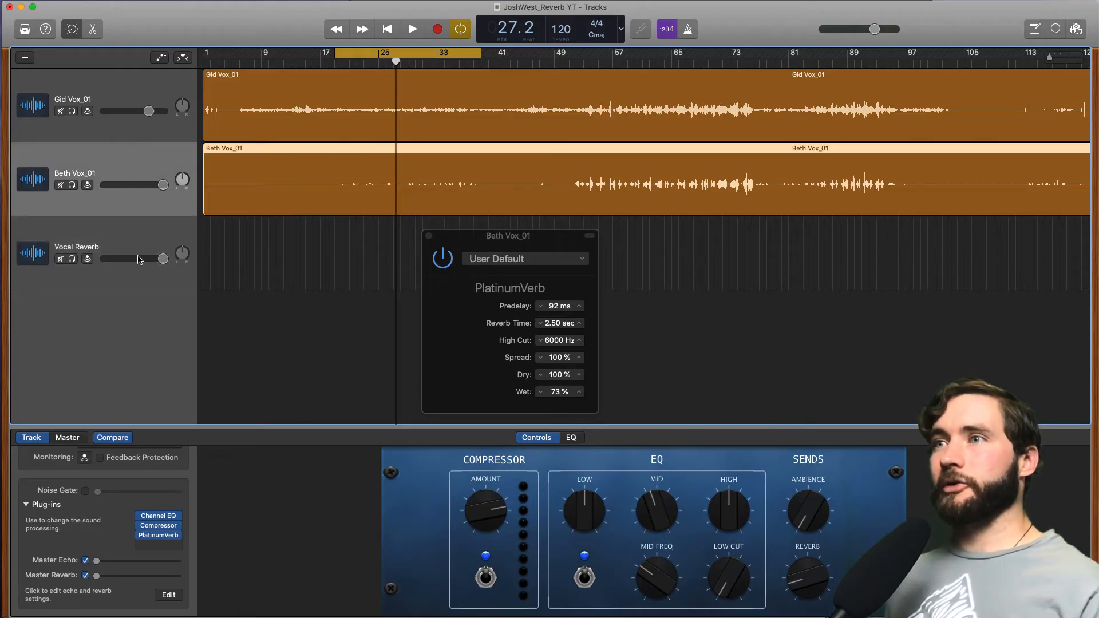
mouse_move(156, 538)
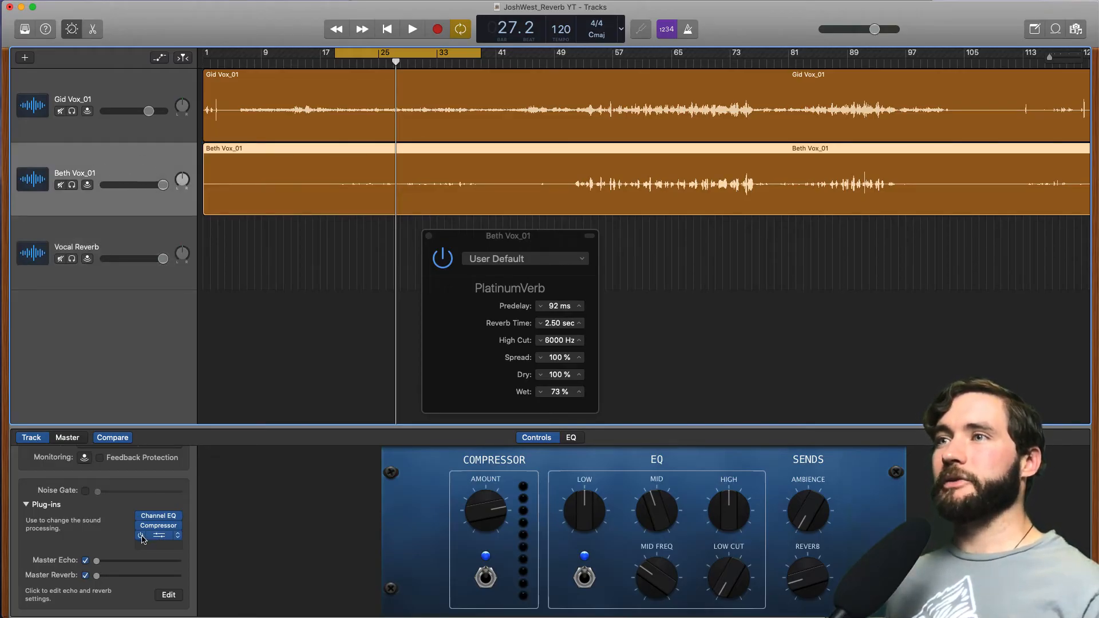
click(141, 536)
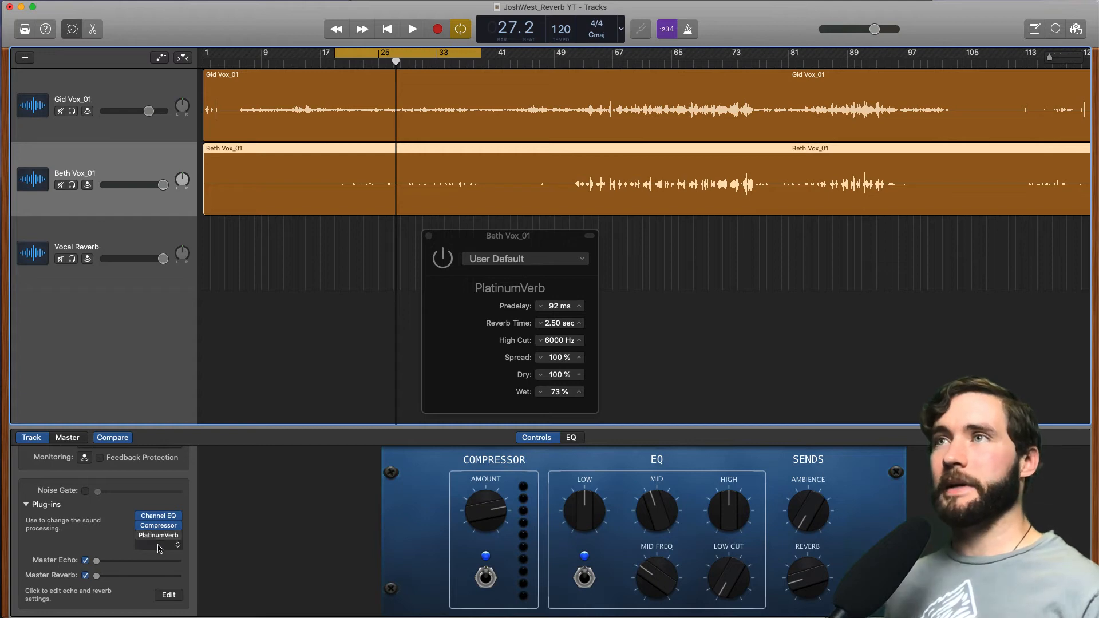
Open PlatinumVerb on the Vocal Reverb track, move its window aside, and copy the second vocal's audio region onto that track
click(141, 235)
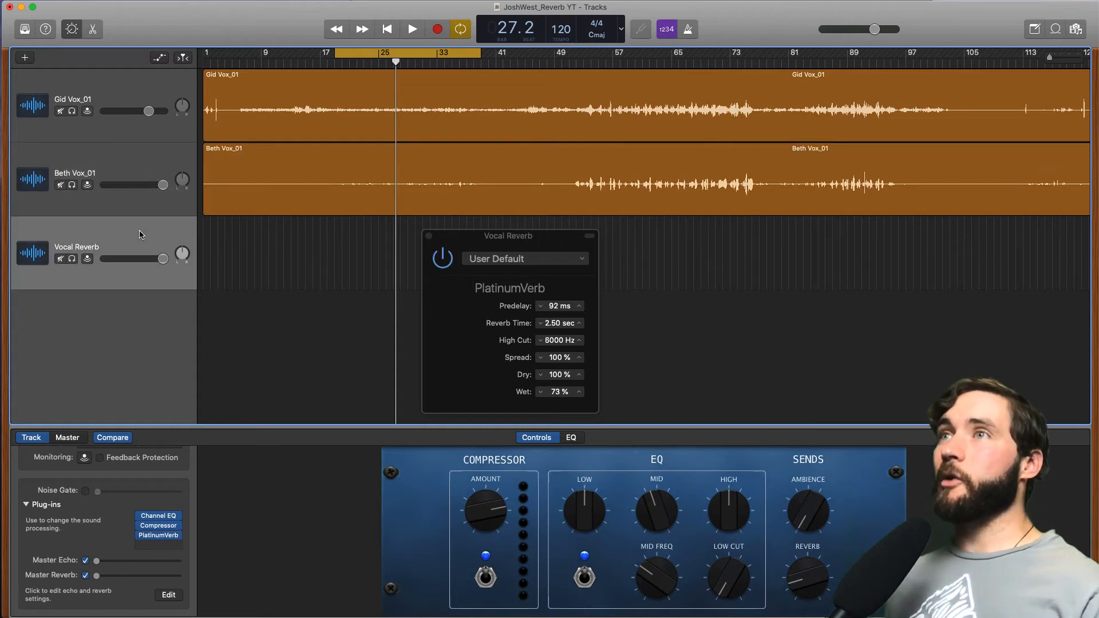
click(161, 539)
click(162, 539)
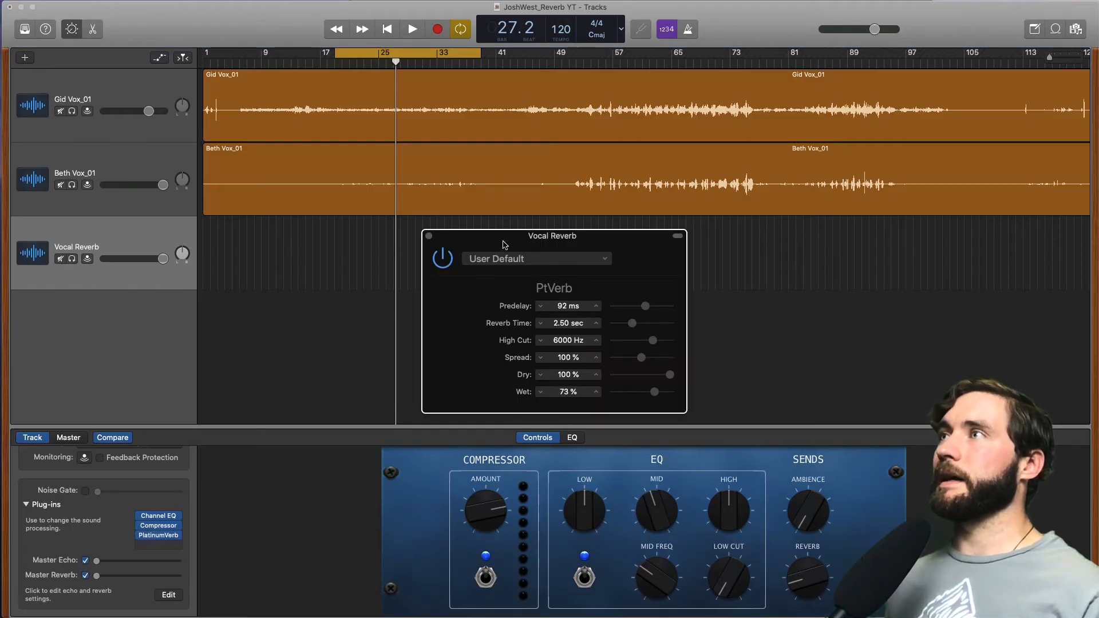
drag(504, 245, 753, 299)
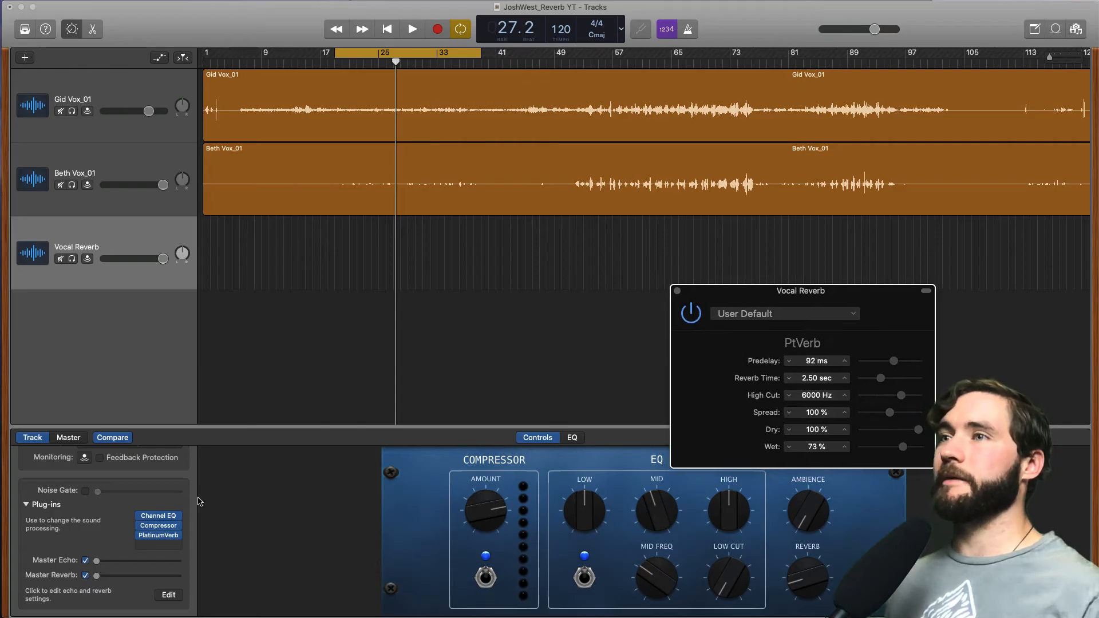
click(353, 199)
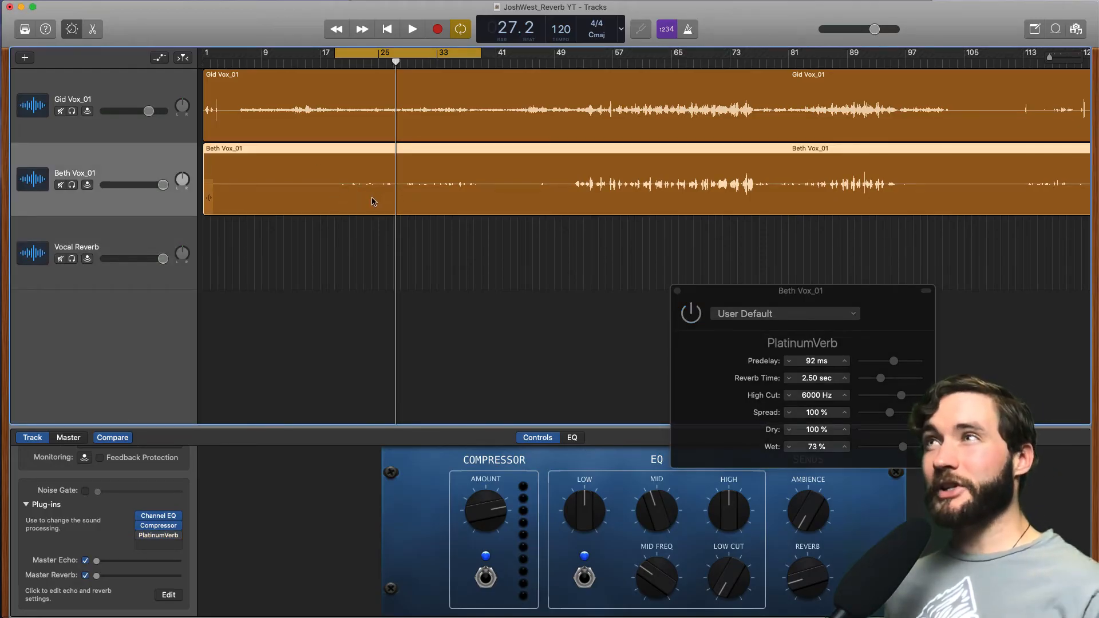
drag(372, 201, 374, 231)
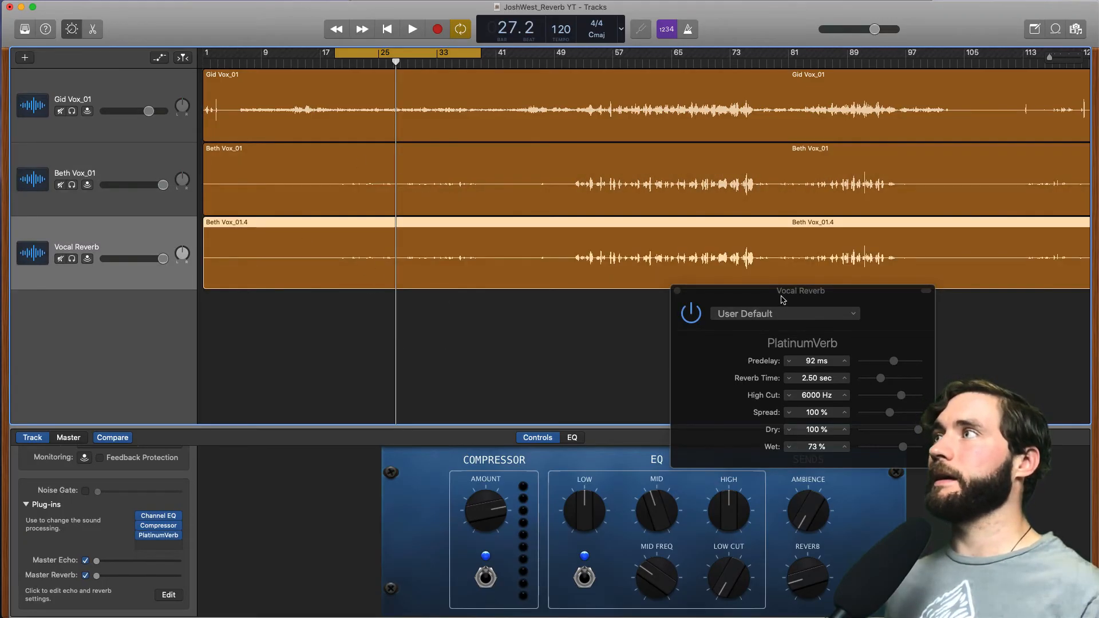
Set the Vocal Reverb track's PlatinumVerb to 0 % Dry and 100 % Wet, and close the plug-in window
drag(782, 295, 421, 251)
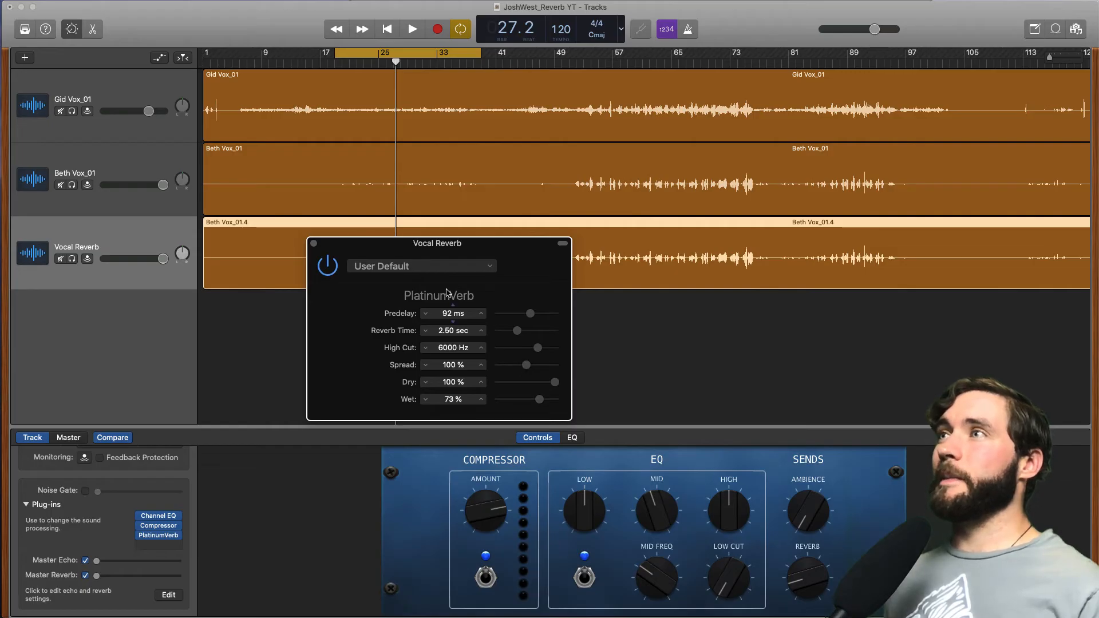
click(83, 229)
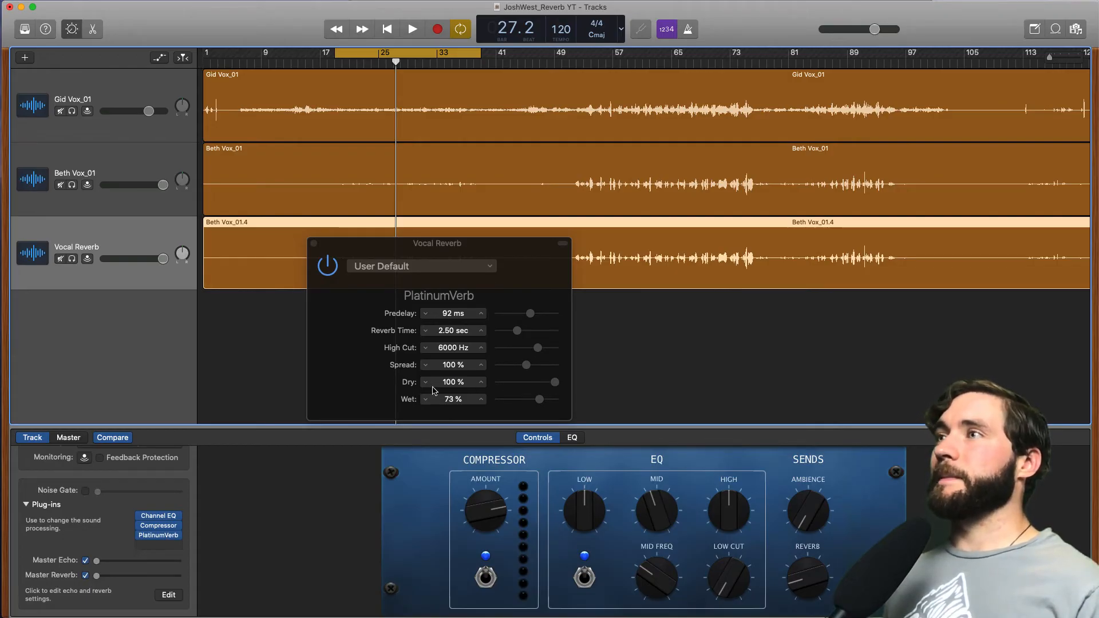
drag(555, 383, 473, 385)
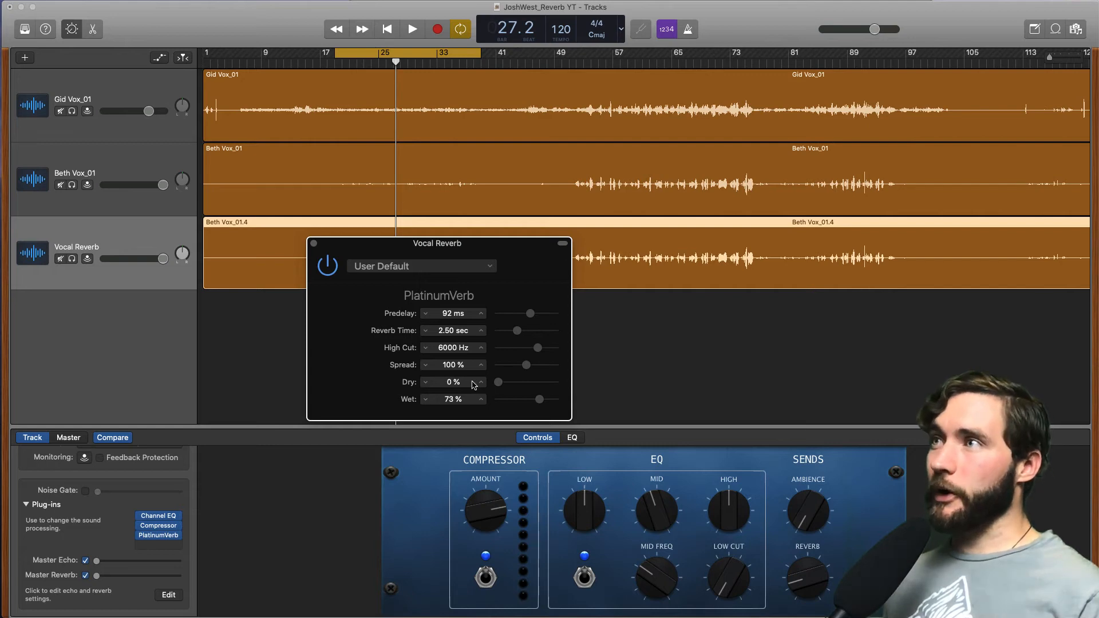
drag(538, 400, 592, 402)
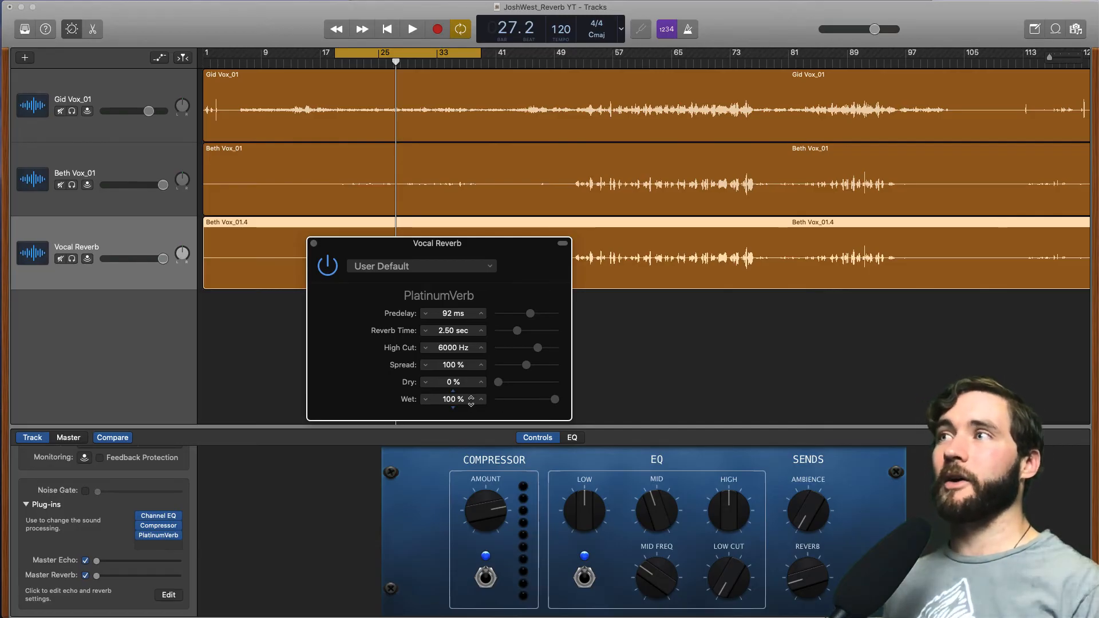
click(314, 244)
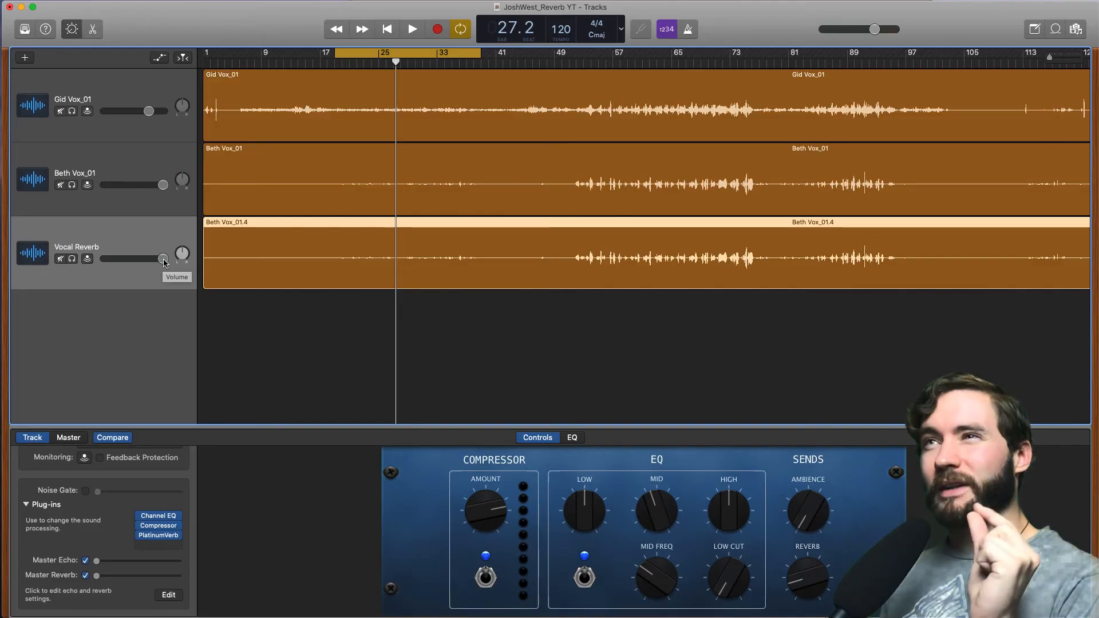
Lower the Vocal Reverb track's volume to the minimum, and blend it in to about -3.9 dB during playback of all tracks
drag(163, 259, 103, 259)
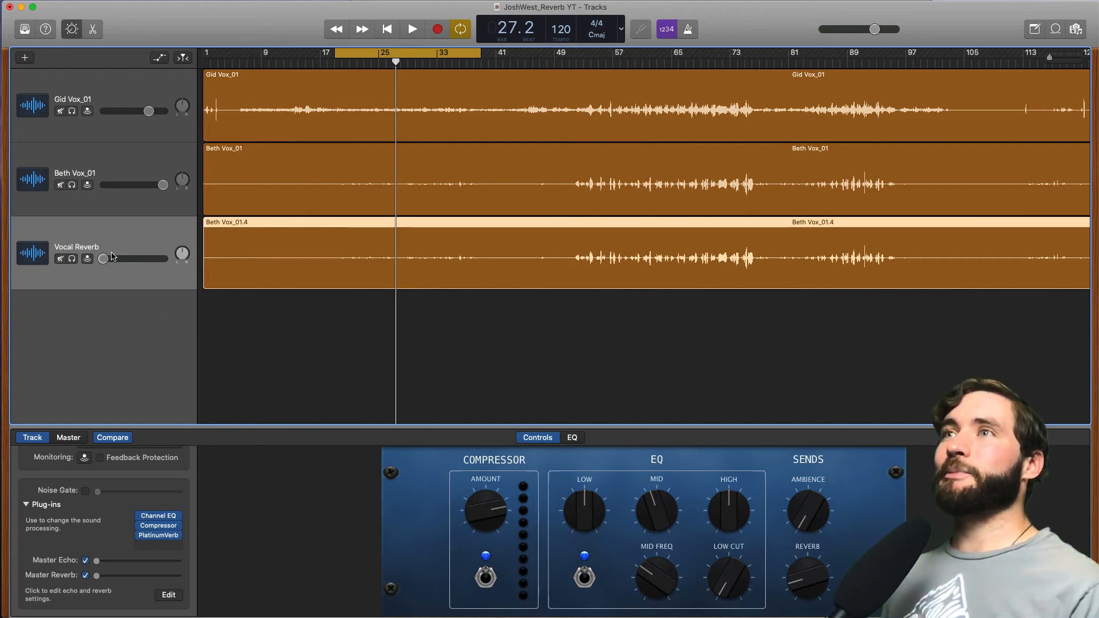
drag(103, 259, 143, 259)
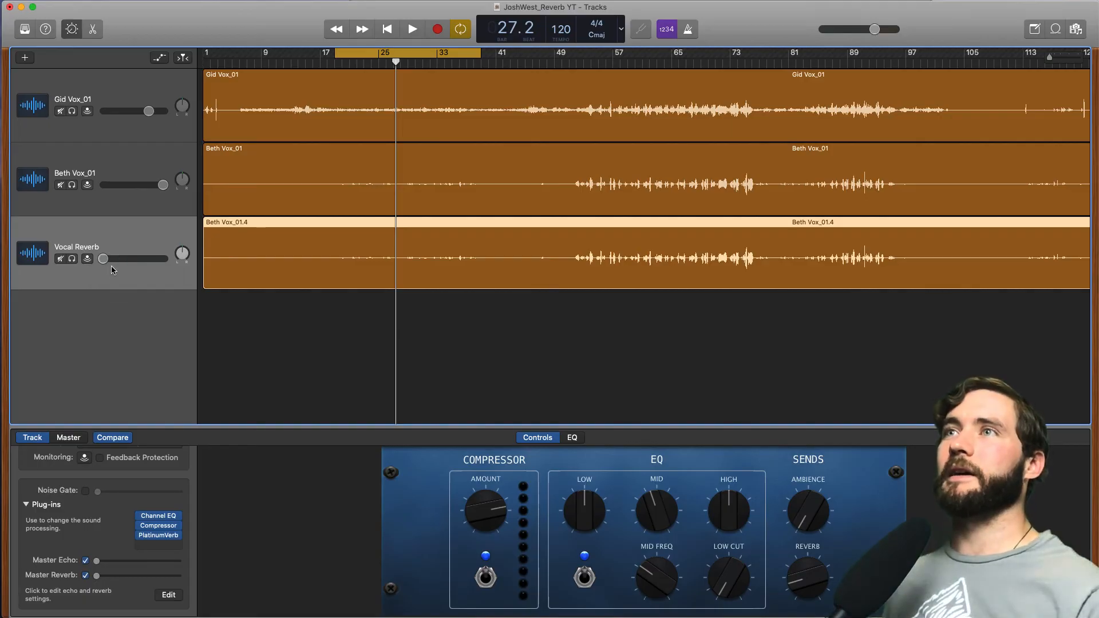
key(space)
drag(103, 259, 144, 261)
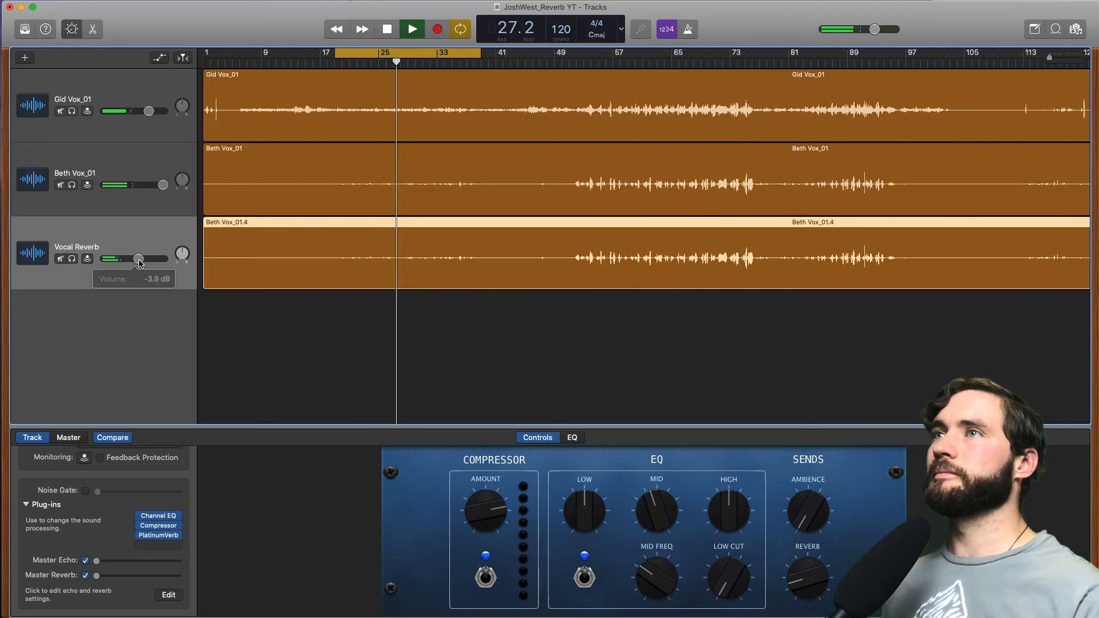
key(space)
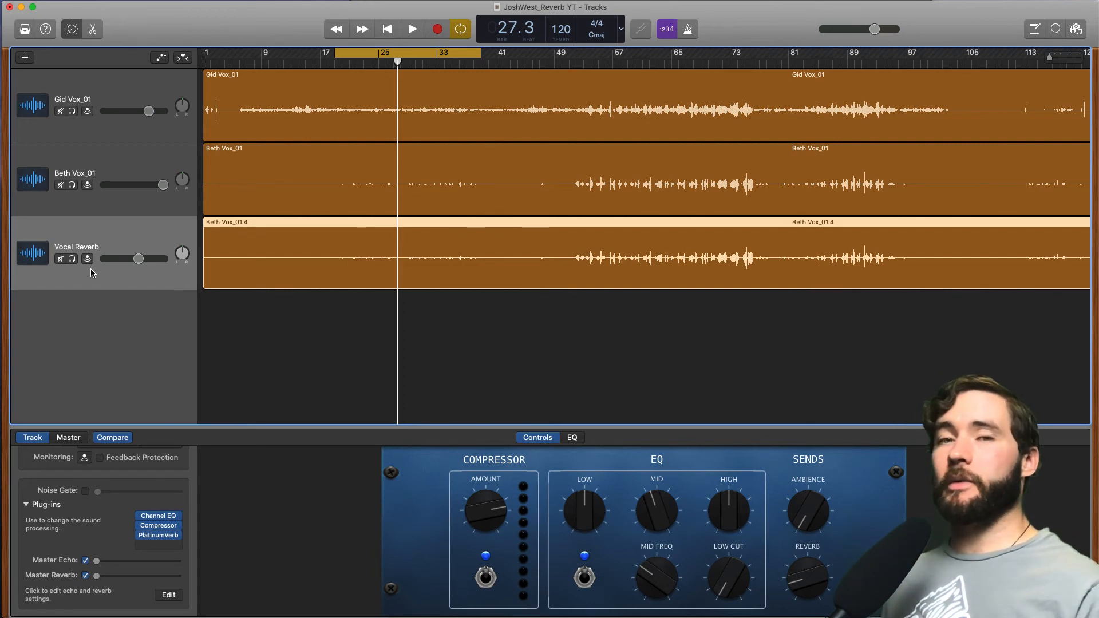
Add a Channel EQ after PlatinumVerb on the Vocal Reverb track, and move its window clear of the transport controls
click(171, 548)
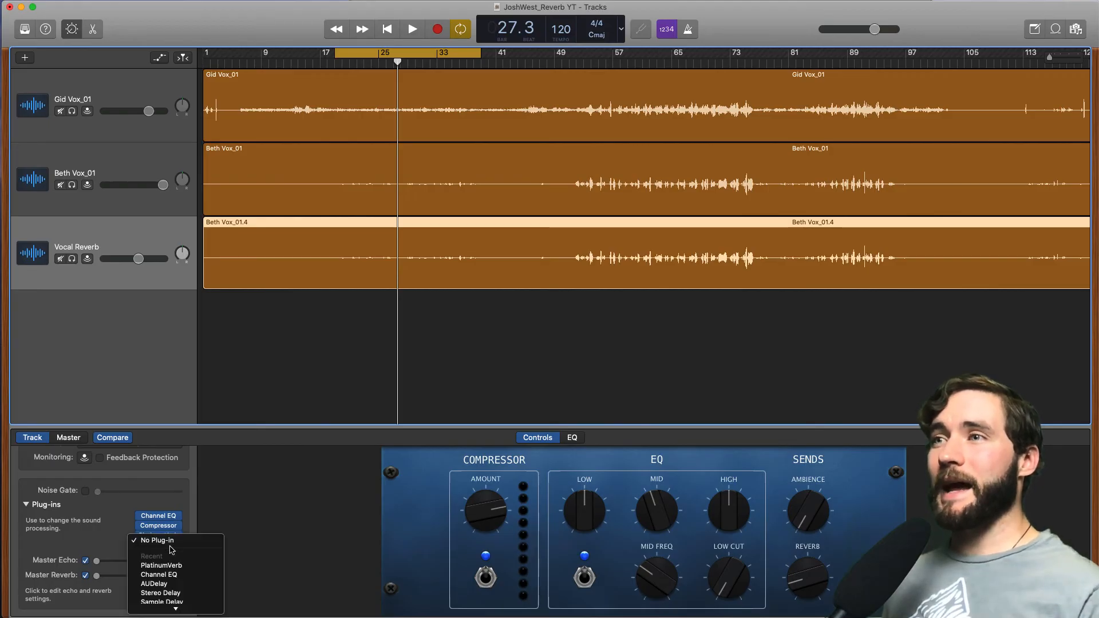
mouse_move(170, 617)
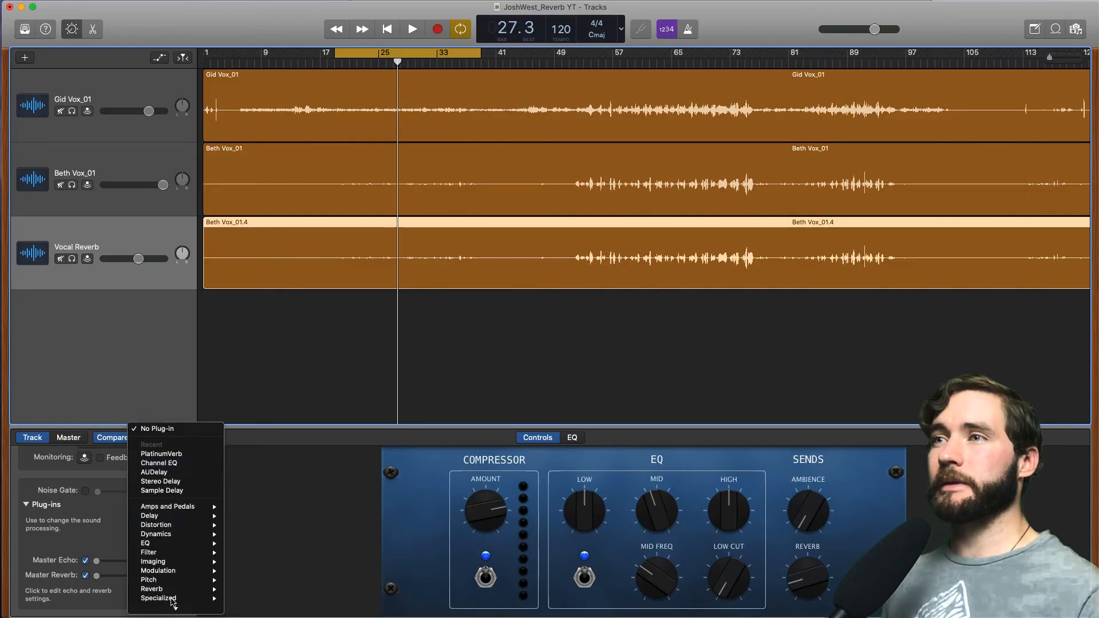
mouse_move(160, 544)
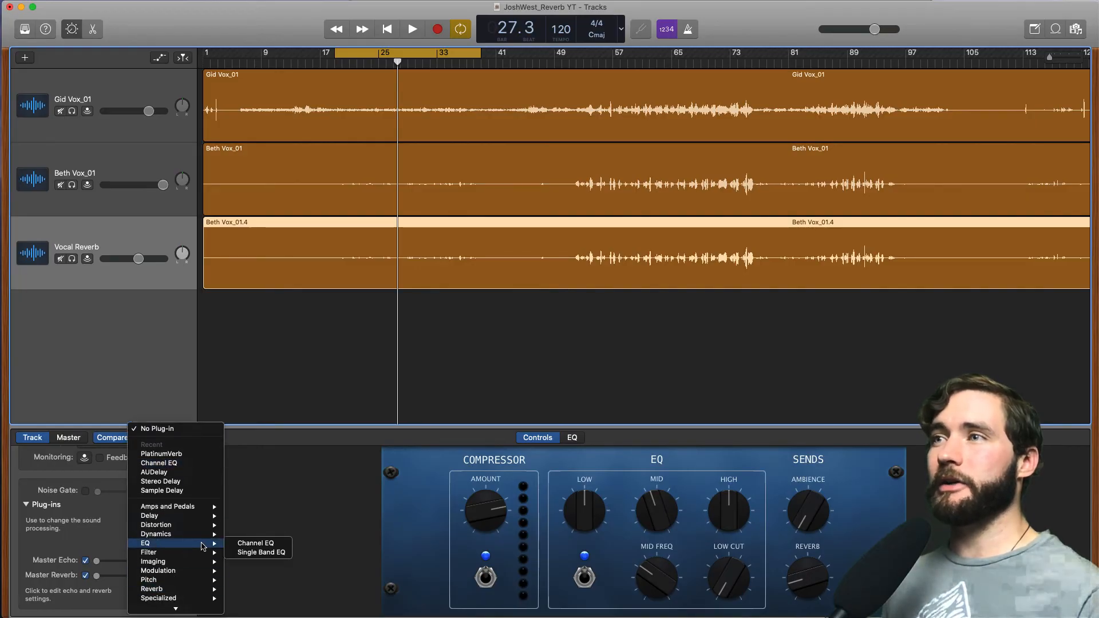
click(254, 542)
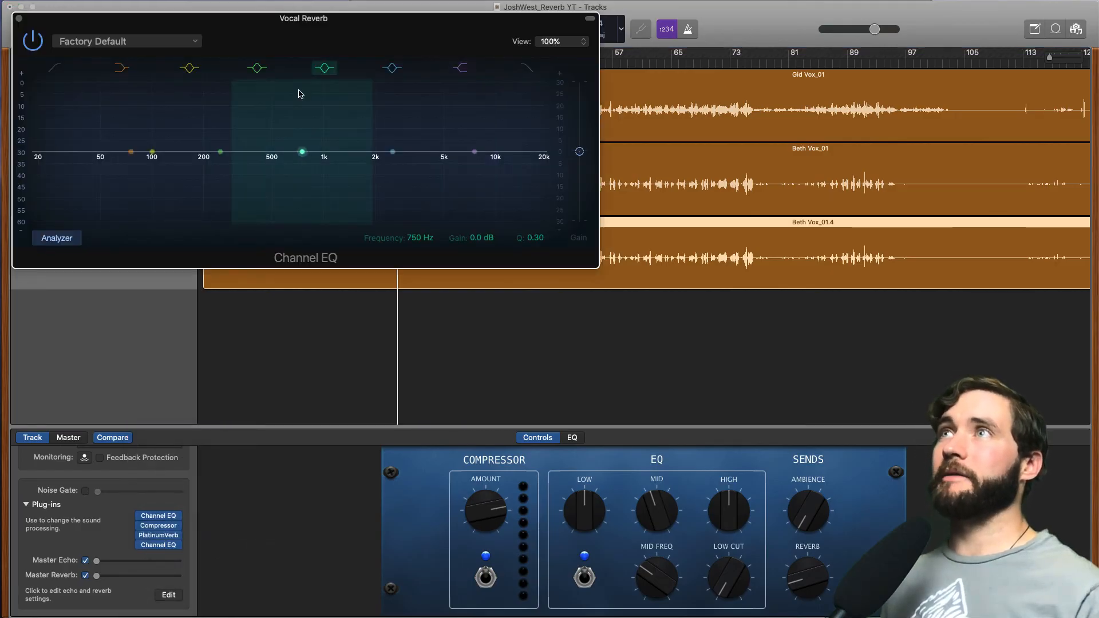
drag(243, 22, 312, 177)
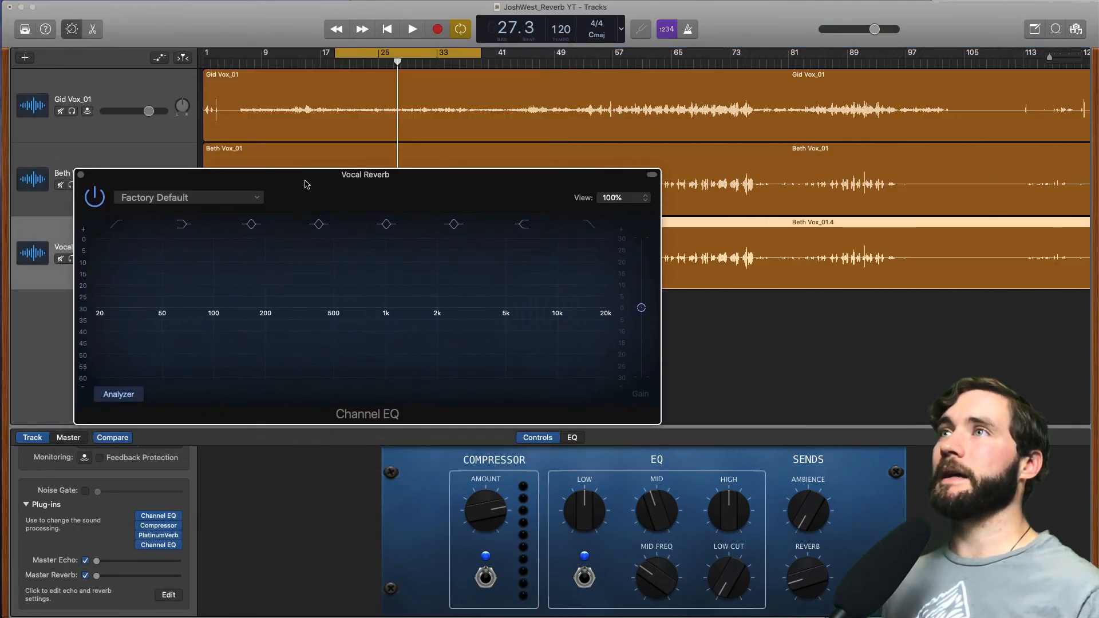
Enable the Channel EQ's low-cut filter, raise its frequency to about 210 Hz at 24 dB/Oct, and close the plug-in window
click(124, 219)
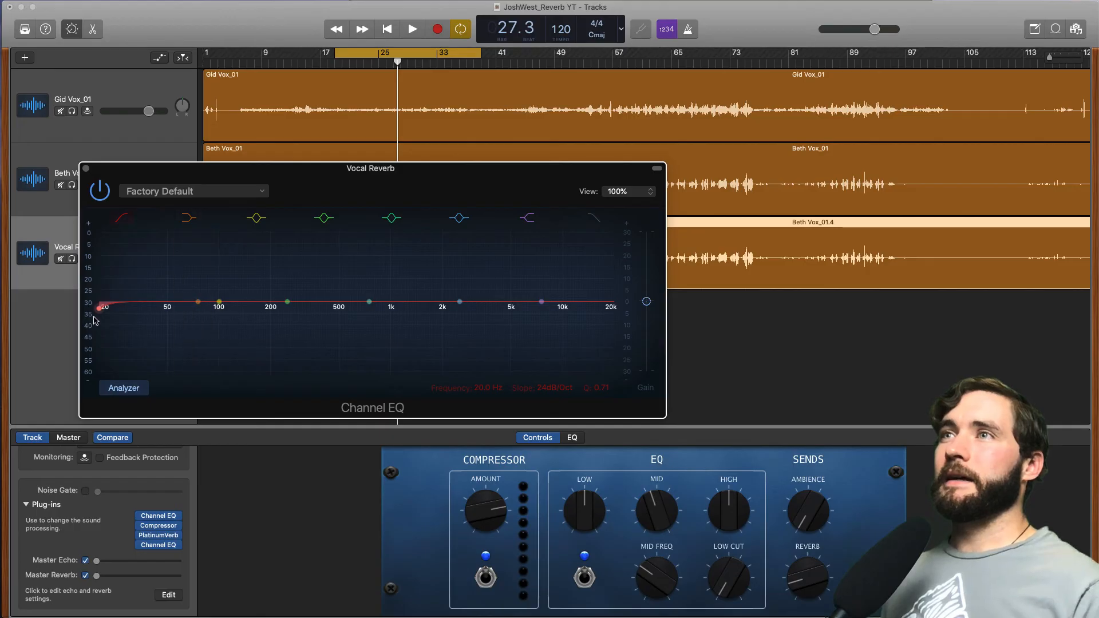
drag(101, 312, 290, 313)
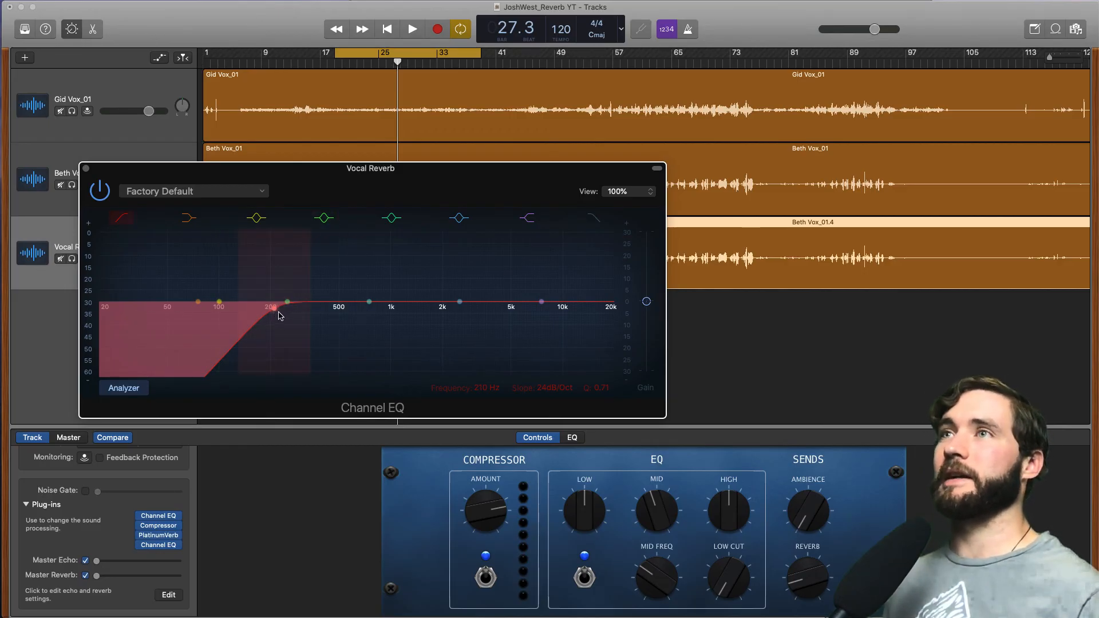
click(87, 170)
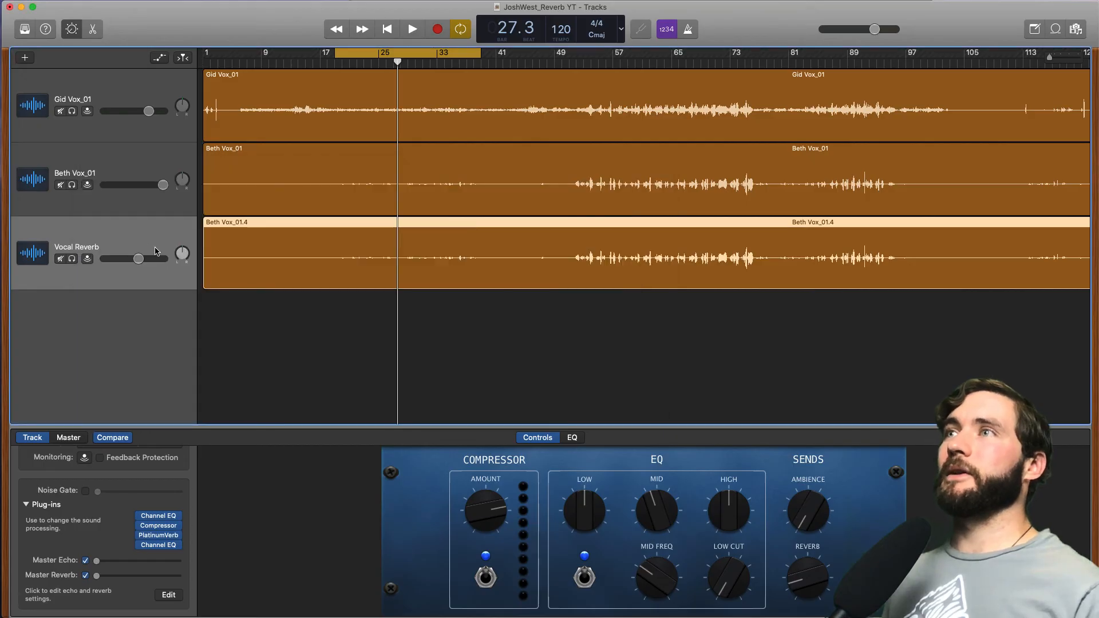
Play back all tracks to hear the EQ'd reverb blended with the vocals, and stop playback
key(space)
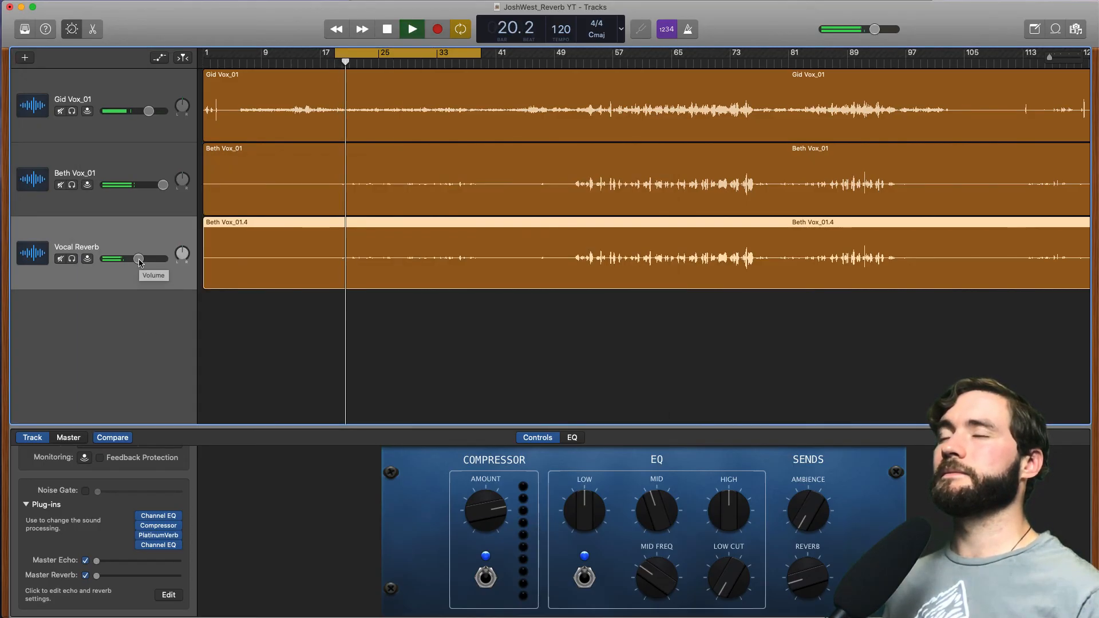
drag(139, 260, 138, 259)
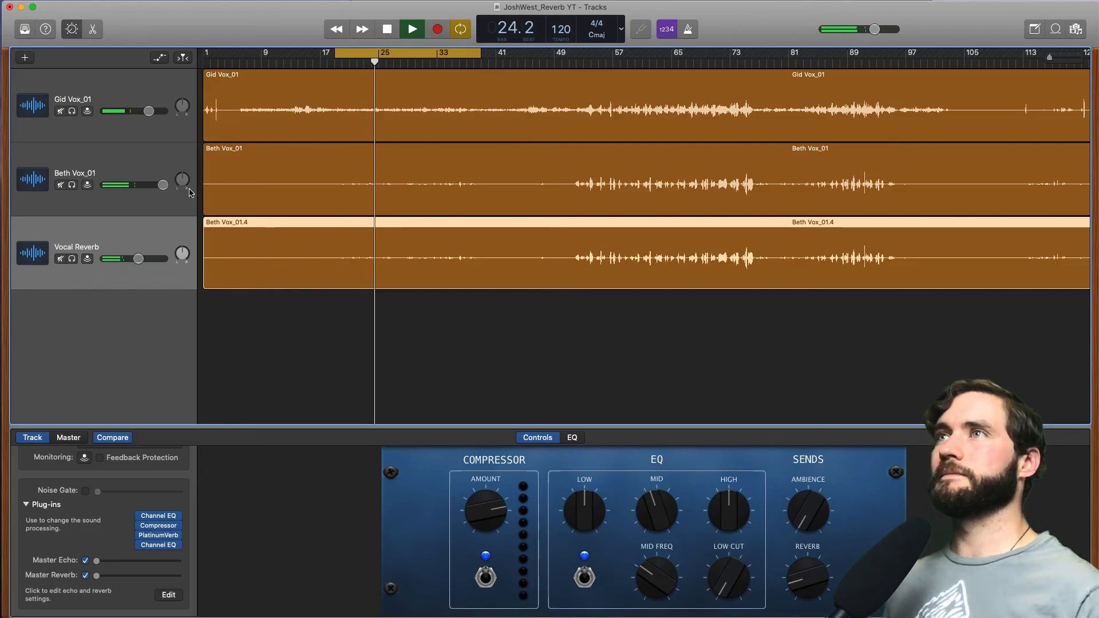
key(space)
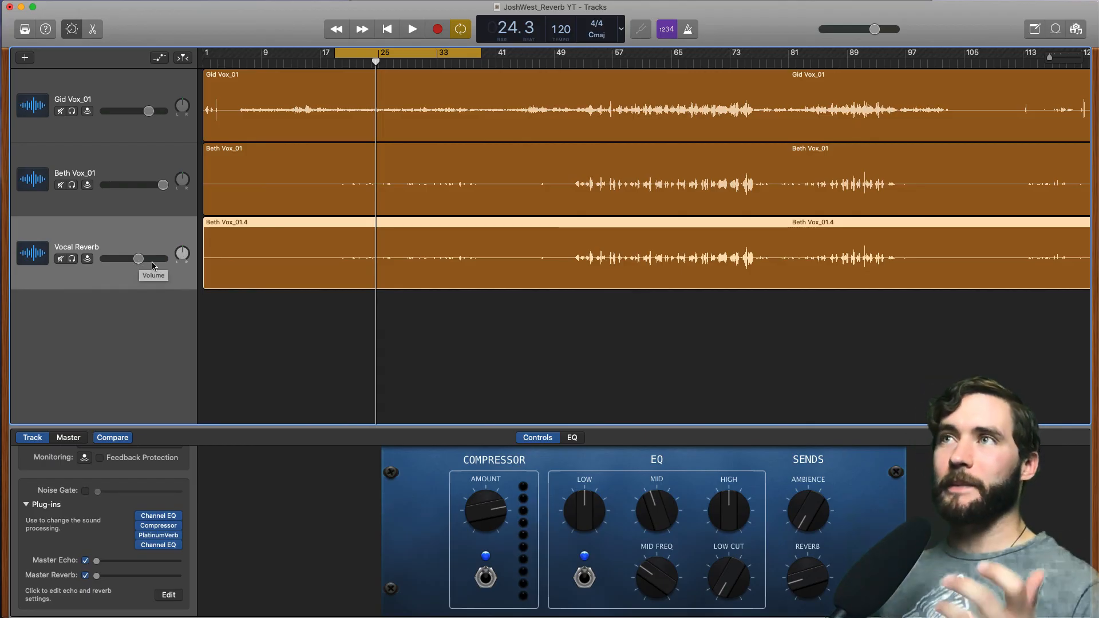
Examine the second vocal track's plug-in list, including its bypassed PlatinumVerb, and return to the Vocal Reverb track
click(142, 173)
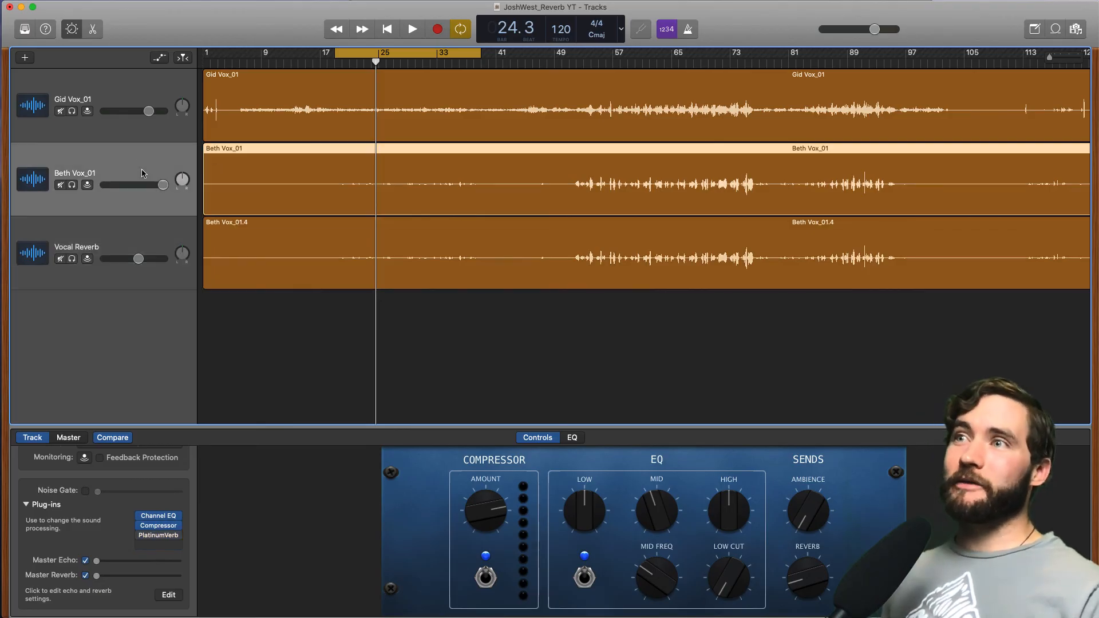
mouse_move(163, 539)
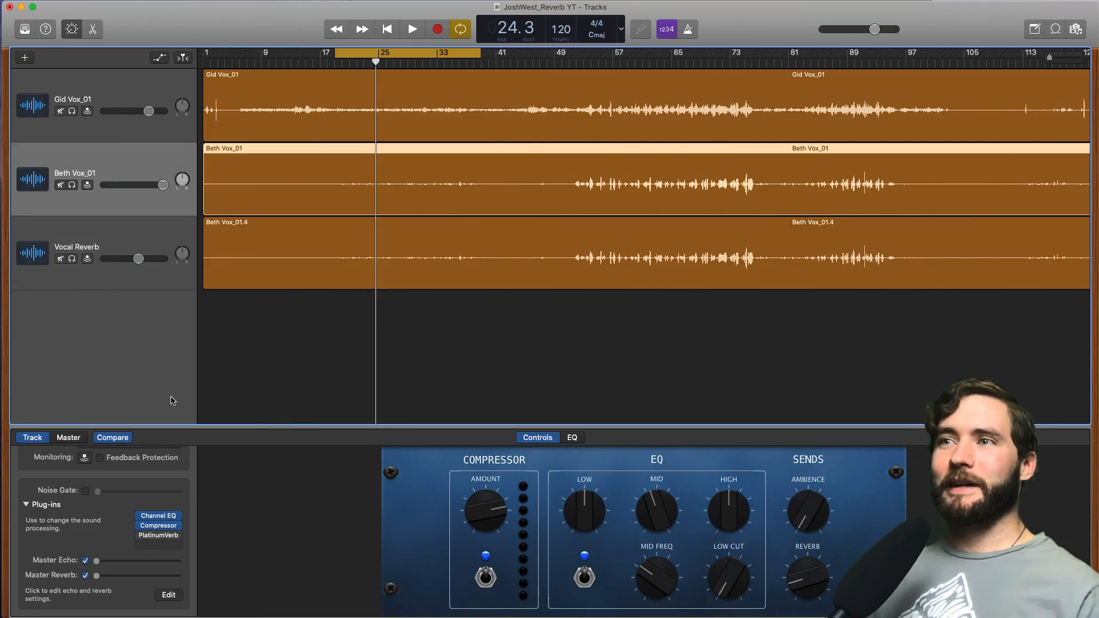
click(135, 243)
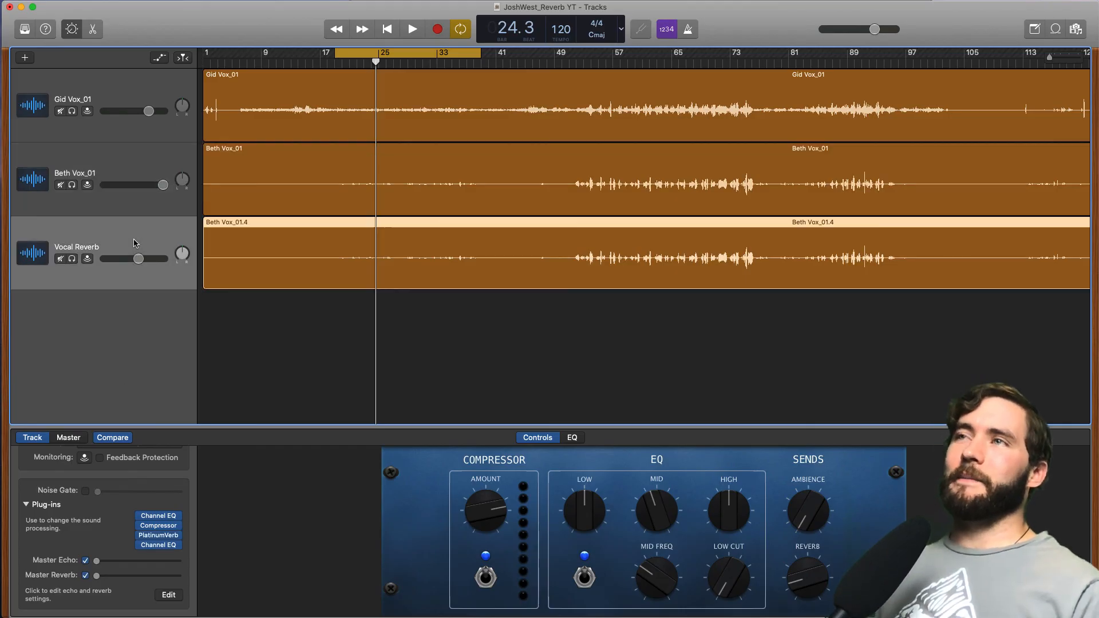